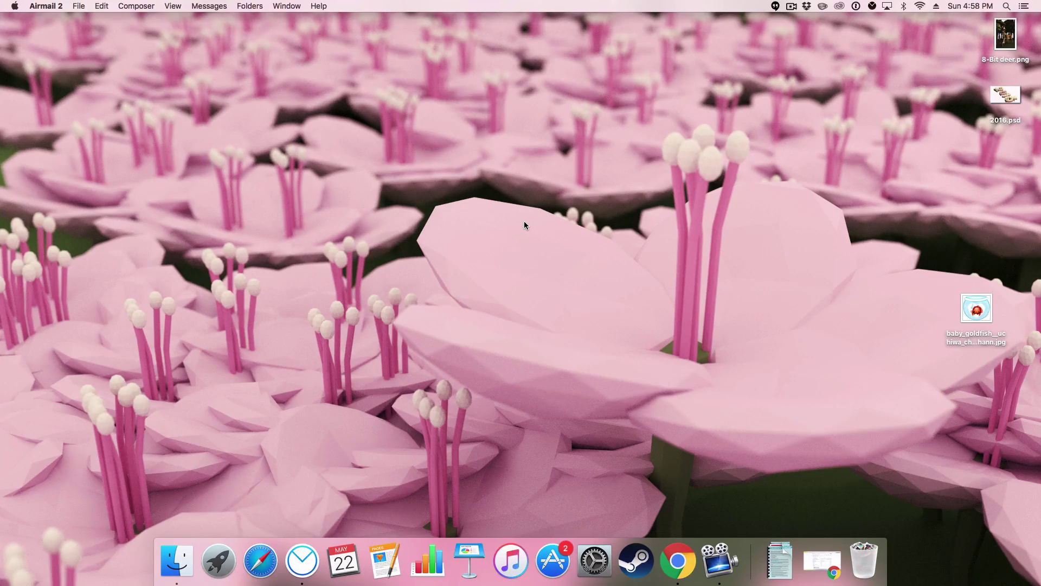
Restore the Chrome window on the gimp-cc-themes GitHub page and check the GIMP dmg download's options.
left_click(822, 543)
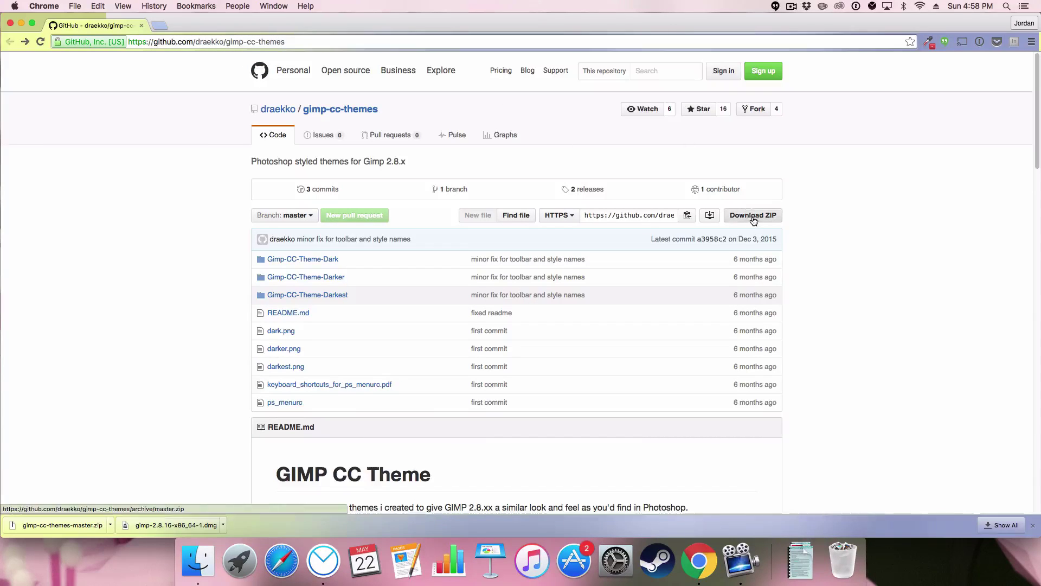
left_click(223, 524)
left_click(166, 442)
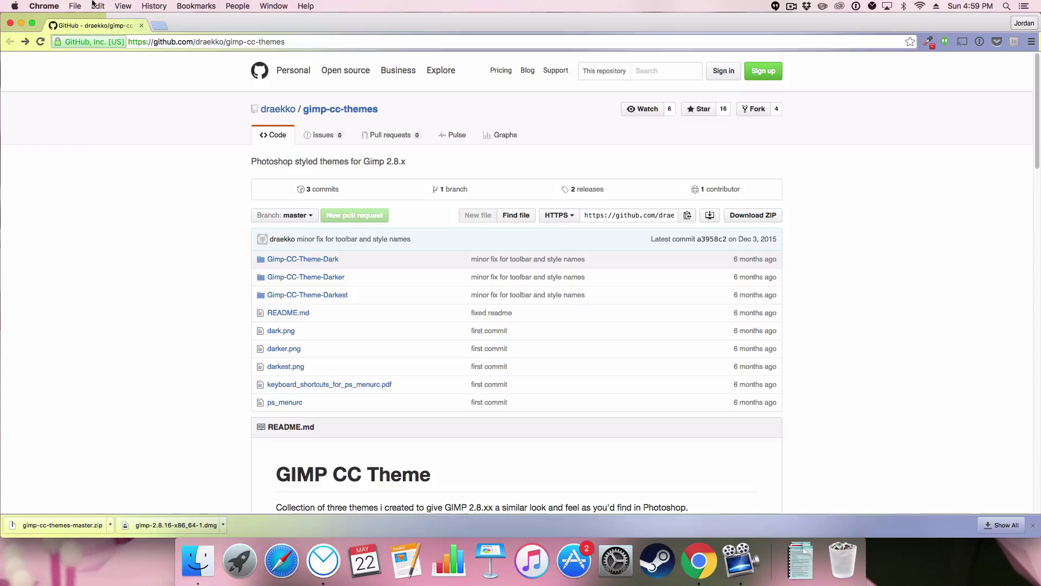
Close Chrome and browse the gimp-cc-themes-master folder in Finder's Downloads.
left_click(141, 26)
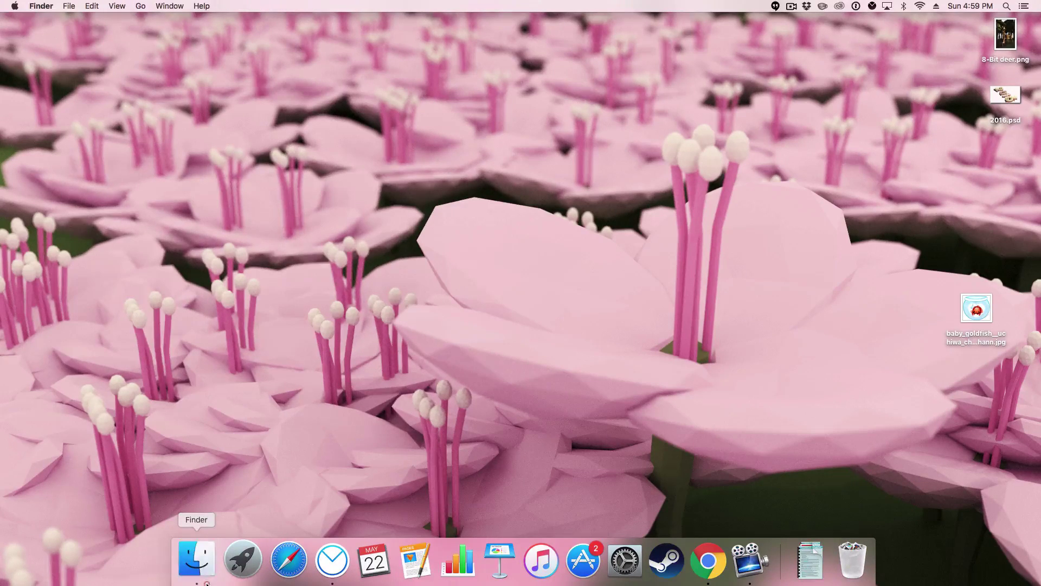
left_click(197, 562)
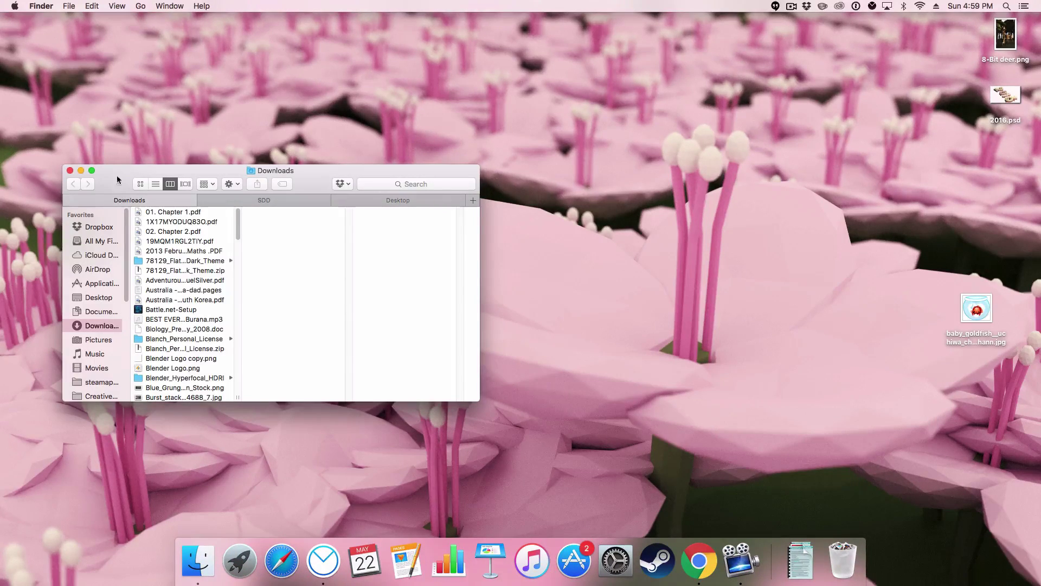
scroll(198, 324, "down", 5)
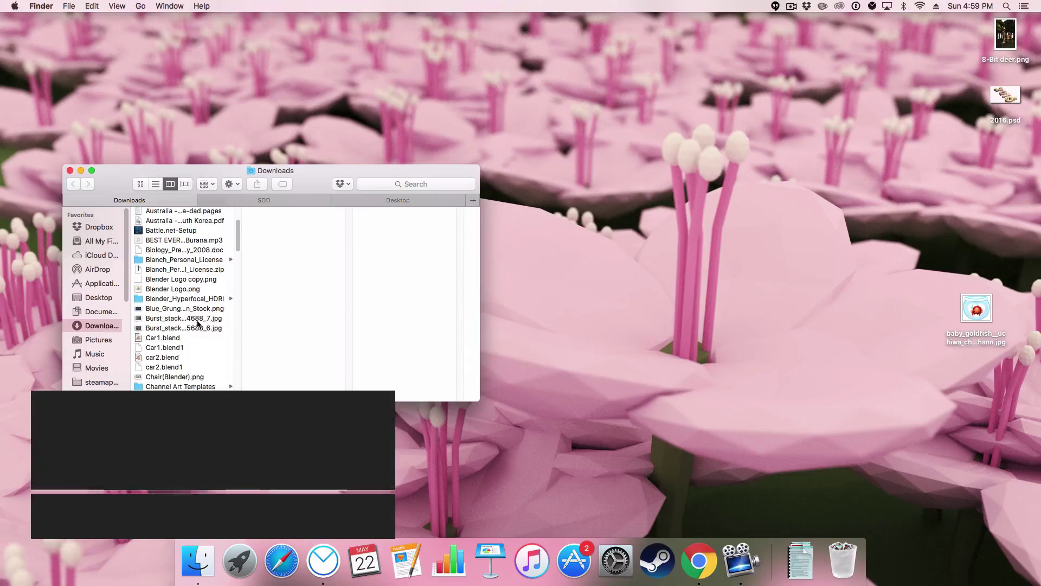
scroll(198, 324, "down", 10)
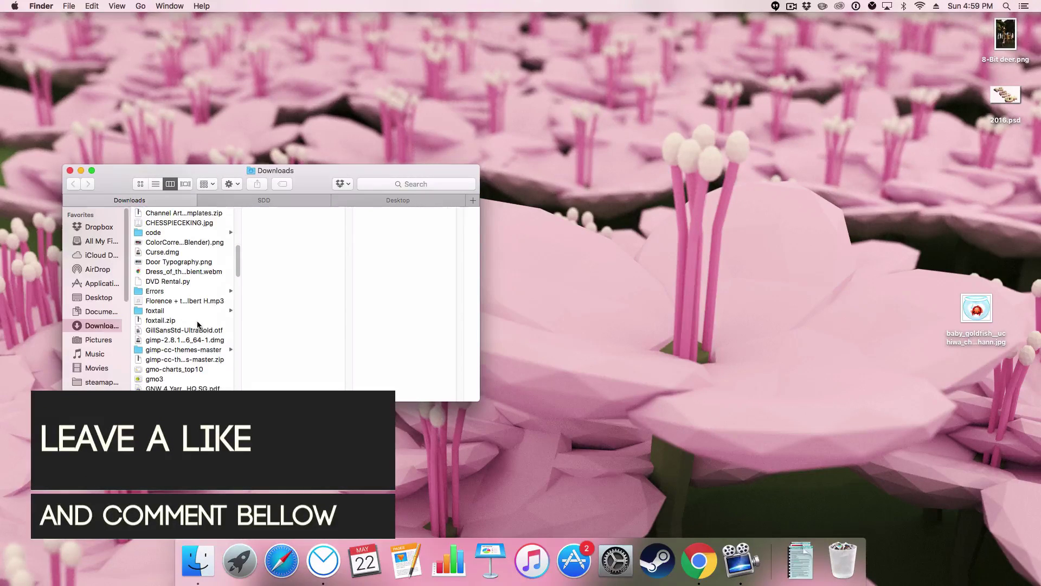
left_click(171, 359)
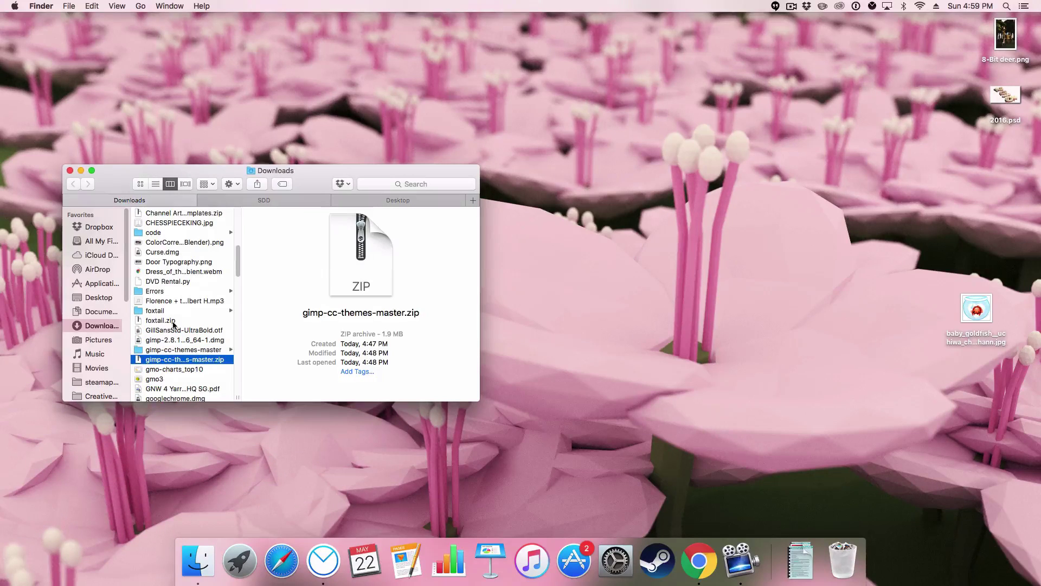
left_click(176, 351)
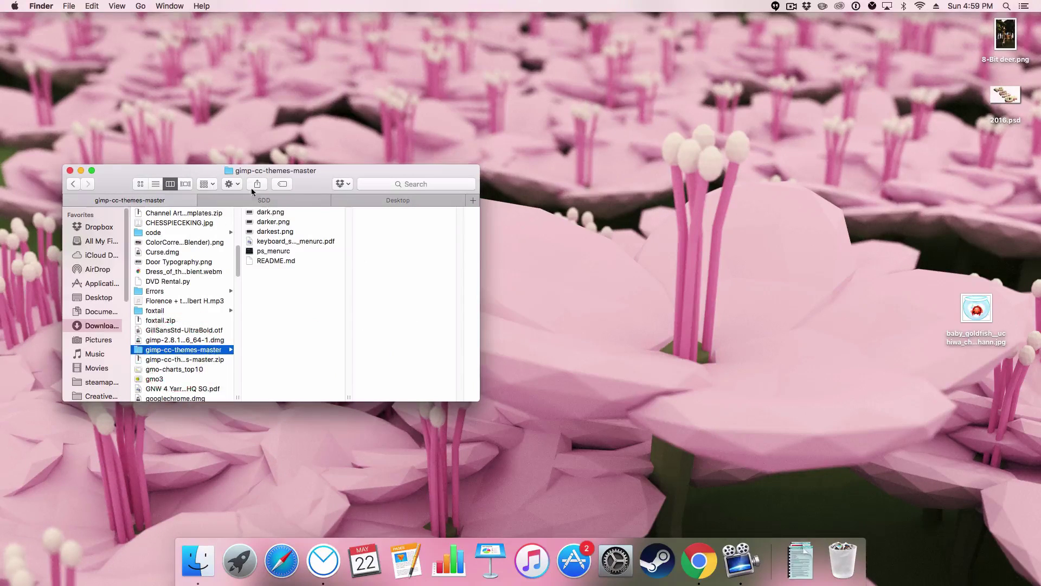
Preview the dark.png, darker.png and darkest.png theme screenshots.
left_click(265, 232)
left_click(264, 223)
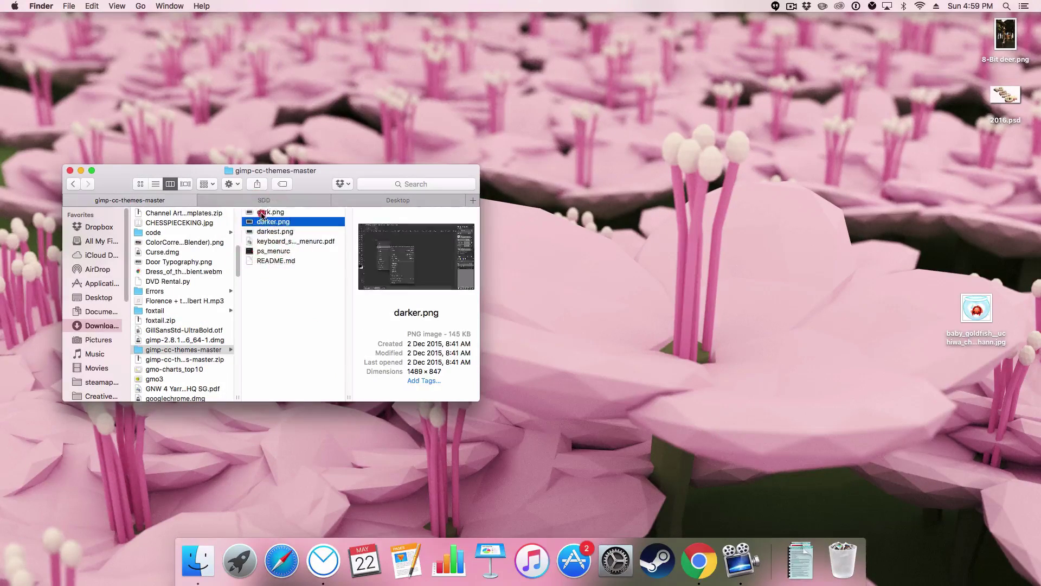
left_click(263, 212)
left_click(264, 222)
left_click(266, 231)
Unzip gimp-cc-themes-master.zip into Downloads.
left_click(202, 350)
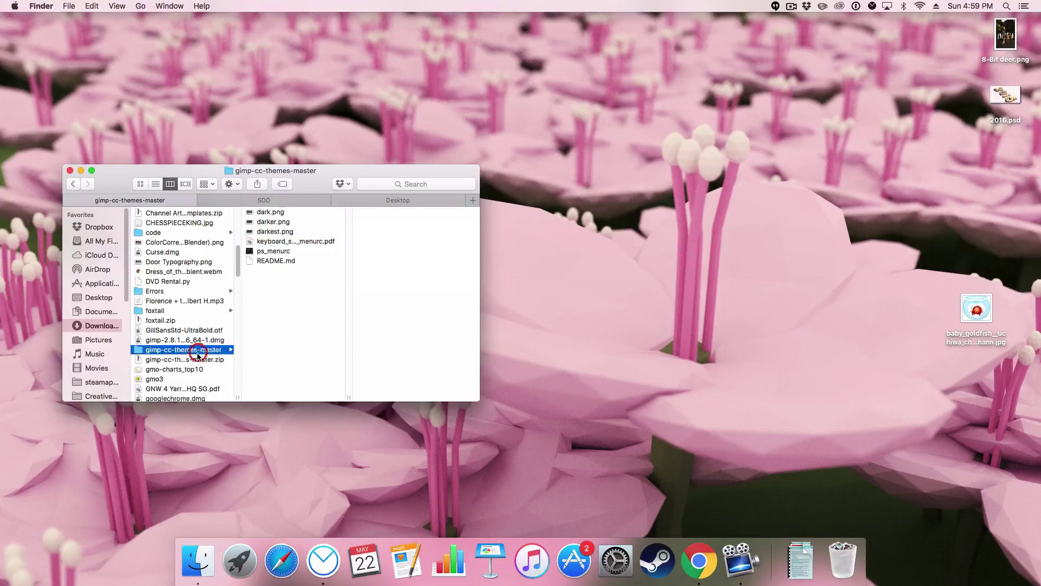
left_click(197, 360)
double_click(197, 361)
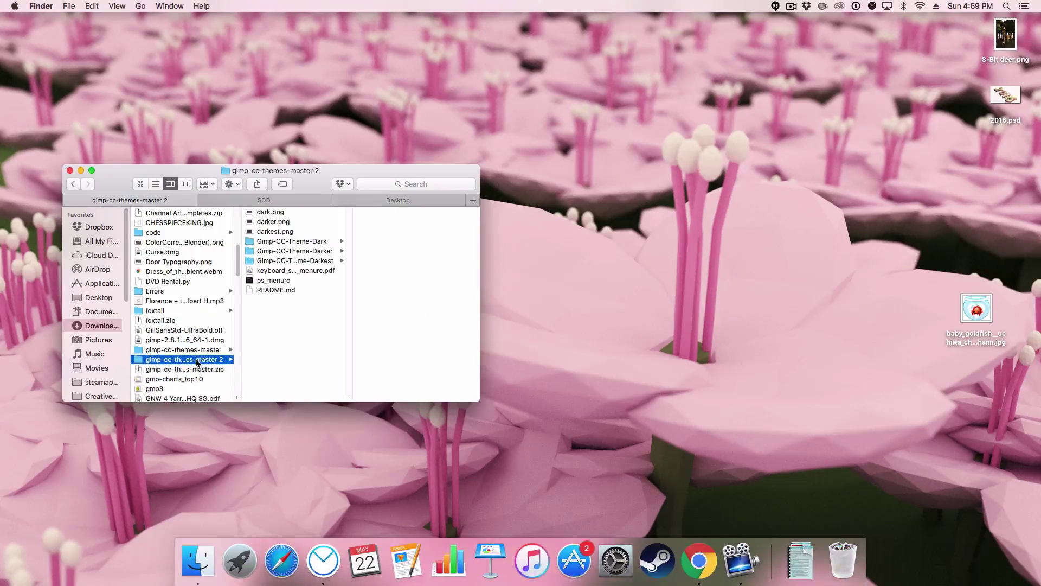
Move the old gimp-cc-themes-master folder to the Trash and select dark.png in the new folder.
right_click(191, 350)
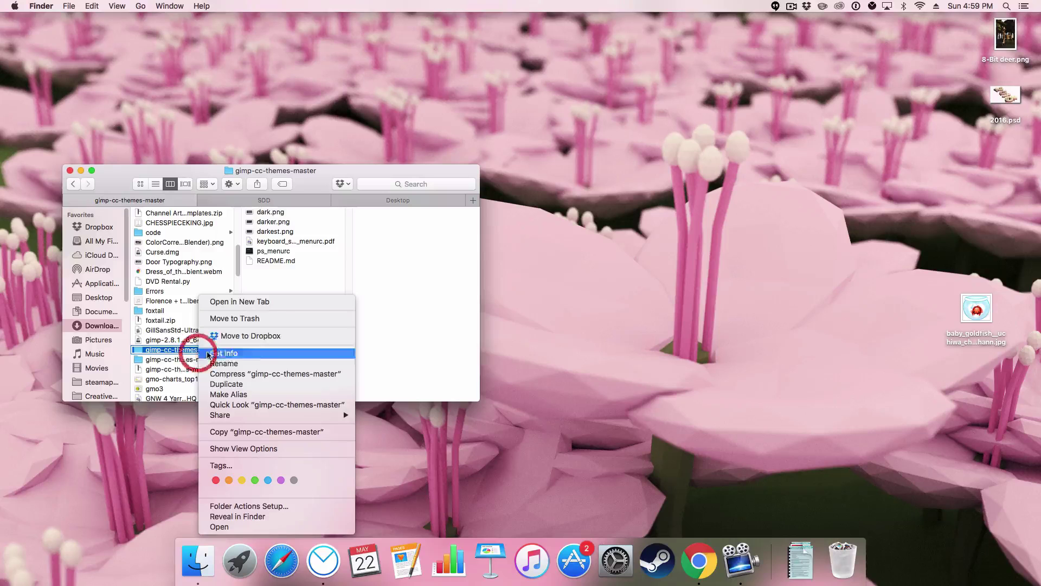
left_click(263, 316)
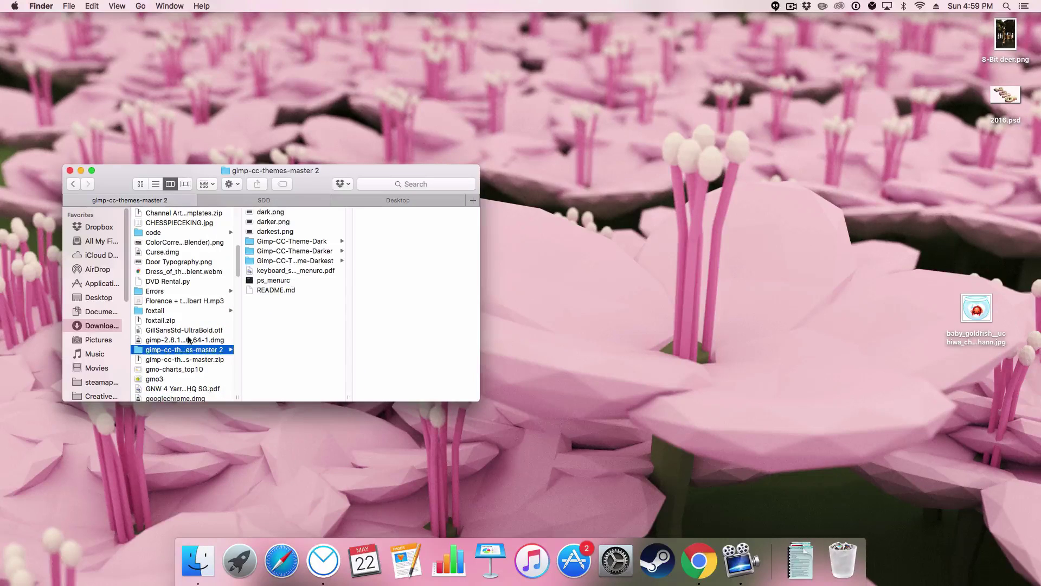
left_click(288, 212)
key("Return")
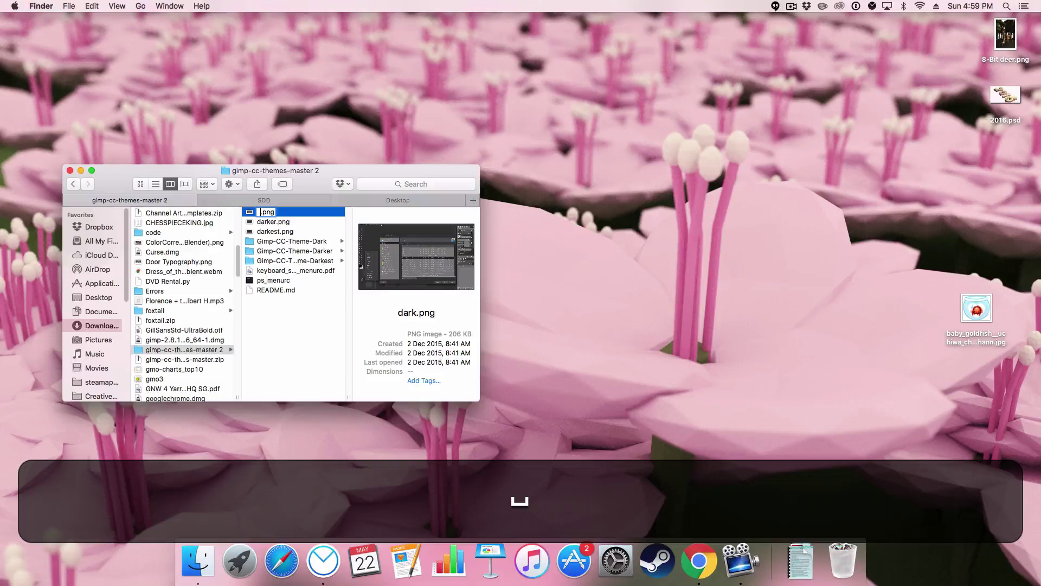
key("Escape")
Quick Look through dark.png, darker.png and darkest.png in gimp-cc-themes-master 2.
key("space")
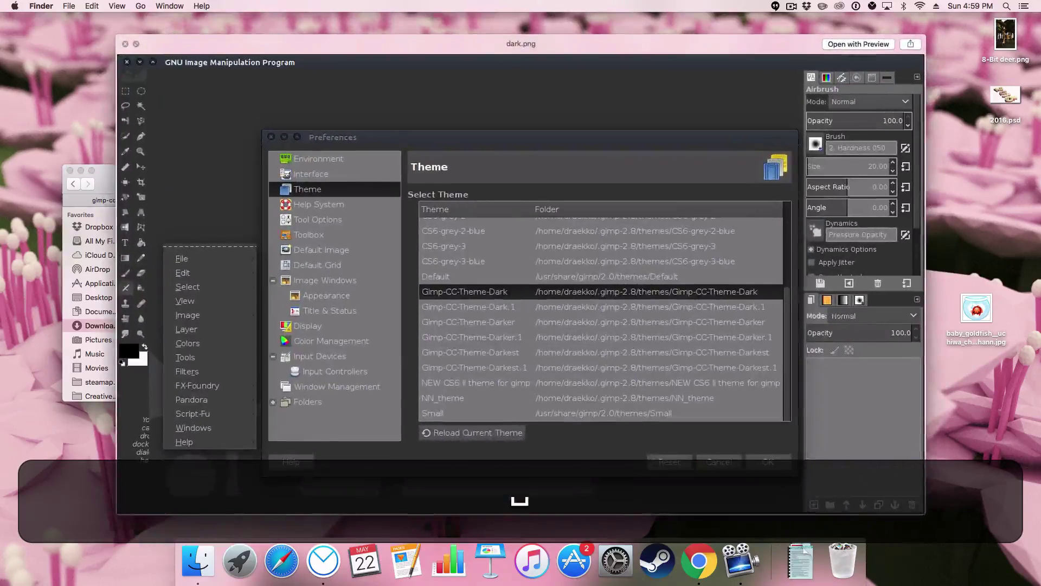
key("Down")
key("Down")
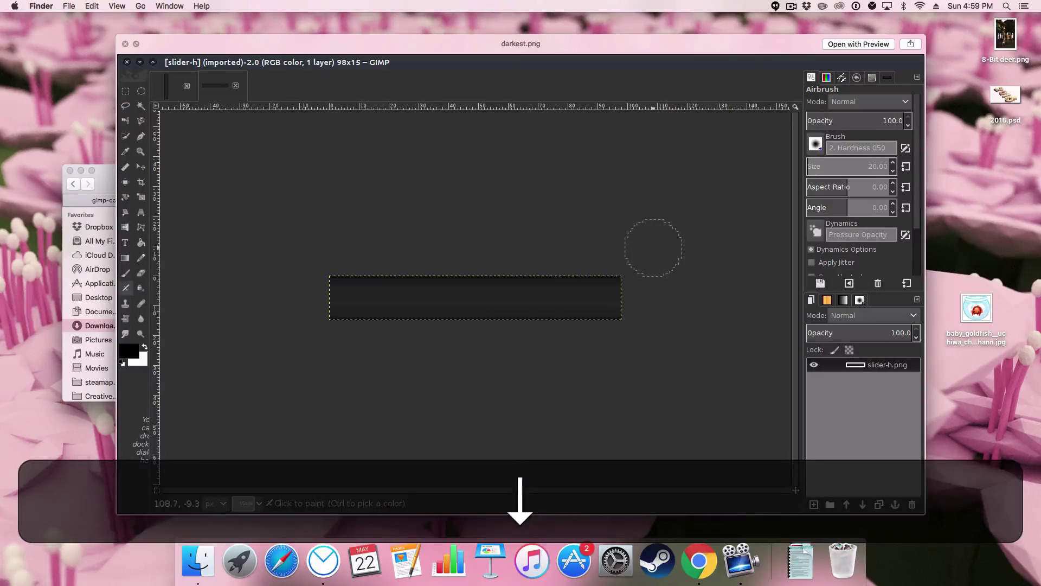
key("Down")
key("Down")
key("Up")
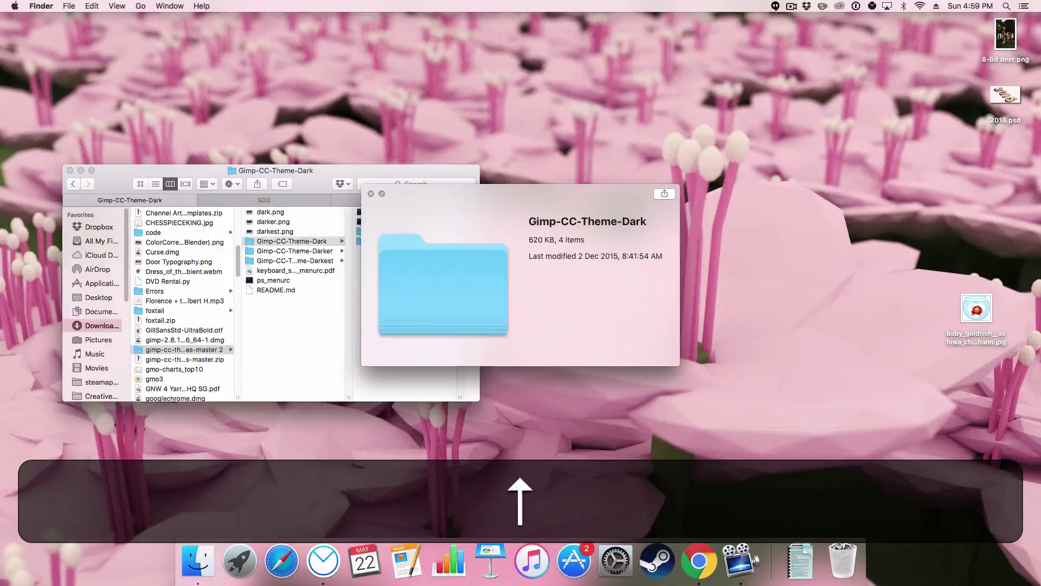
key("d")
key("Up")
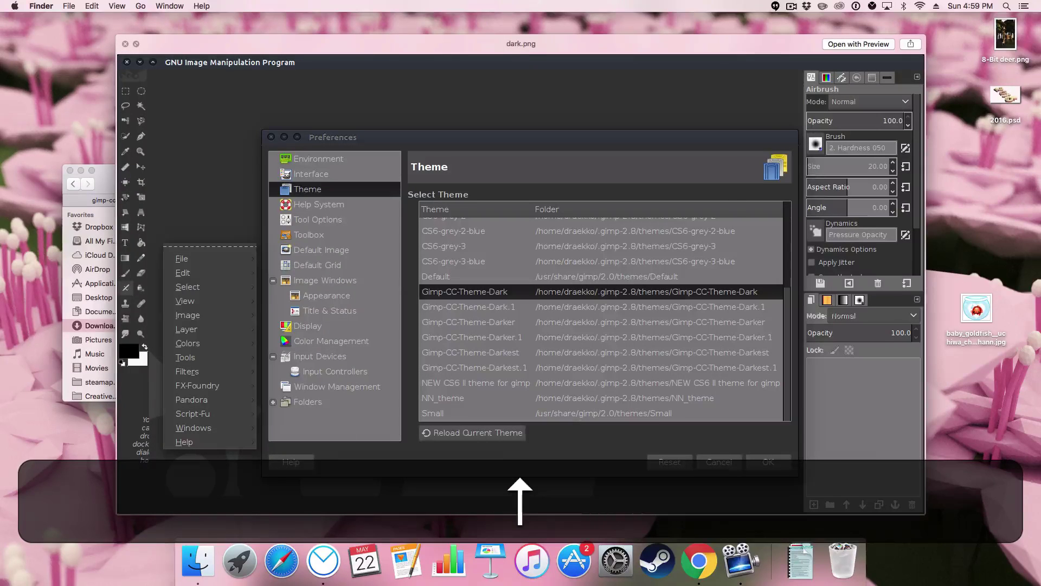
key("Down")
key("Up")
key("Up")
key("Down")
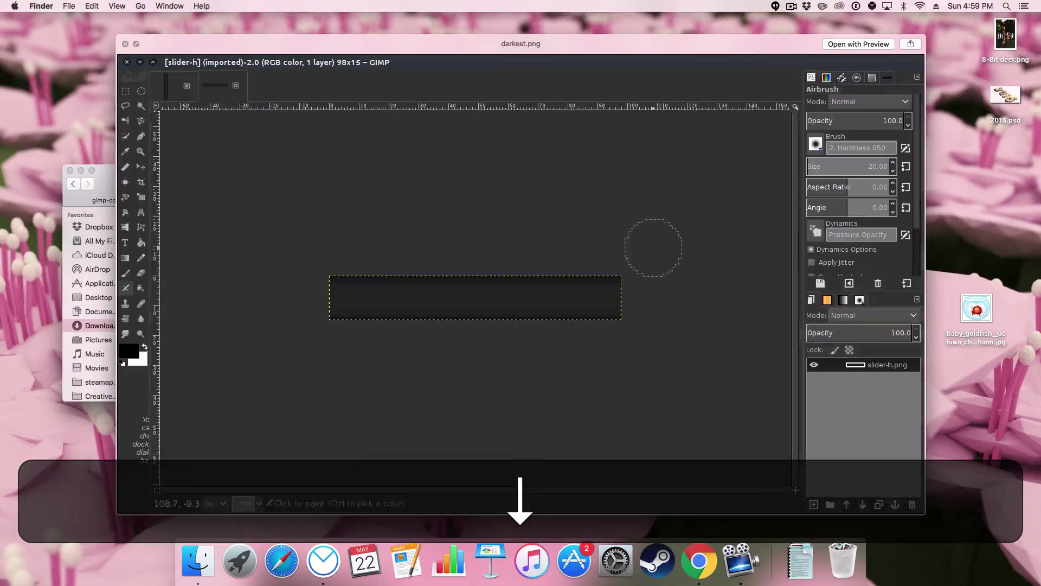
key("Up")
key("Up")
key("Down")
key("Down")
key("Down")
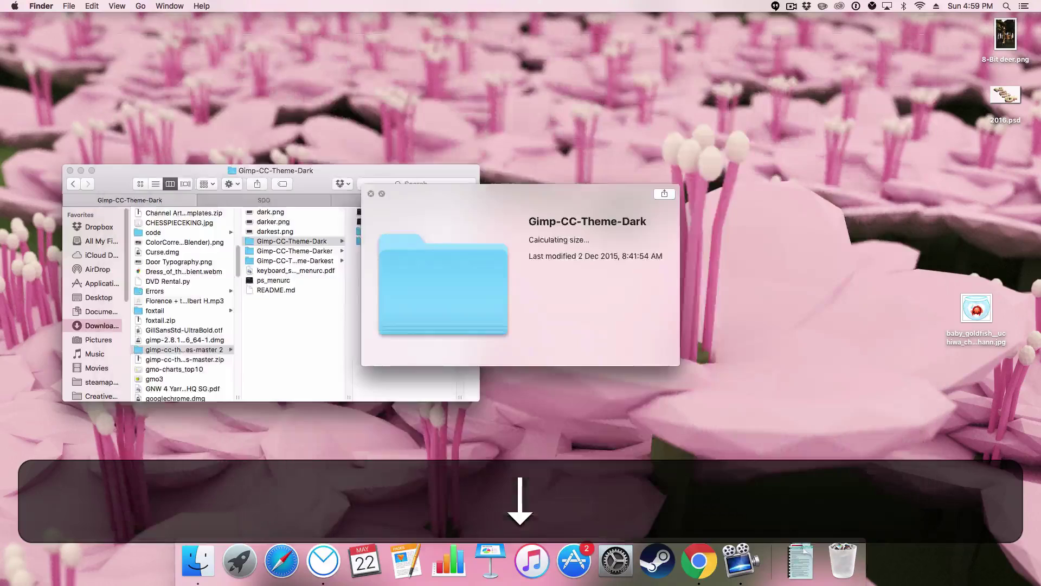
key("Up")
key("Up")
key("Up")
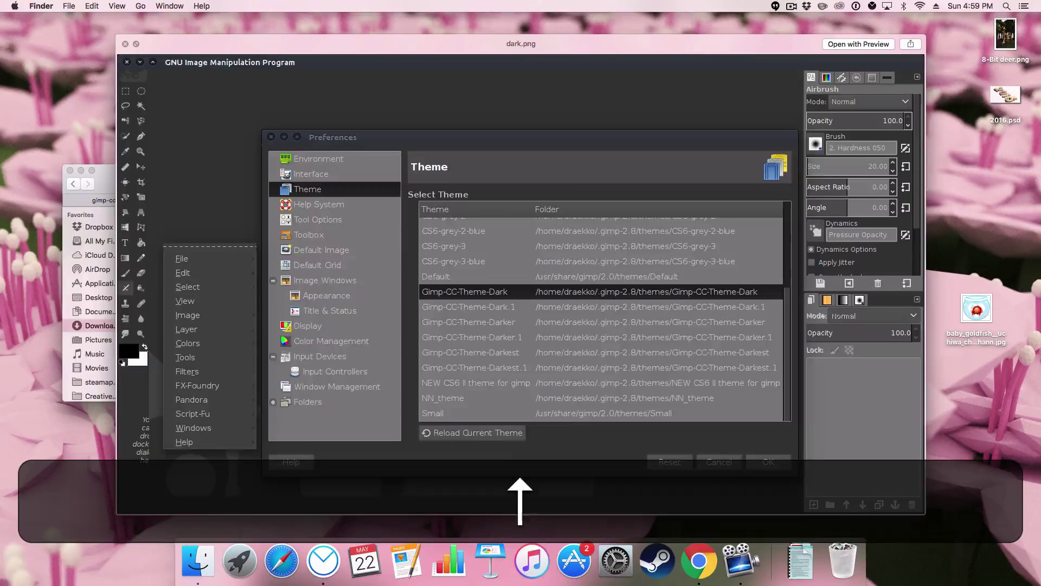
key("Down")
key("Down")
key("Up")
key("Down")
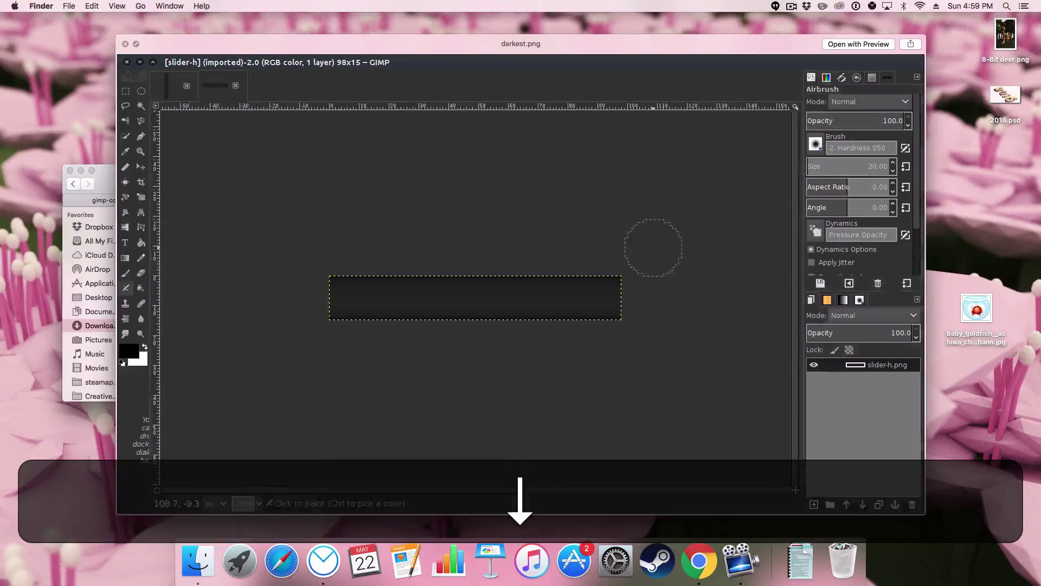
key("Up")
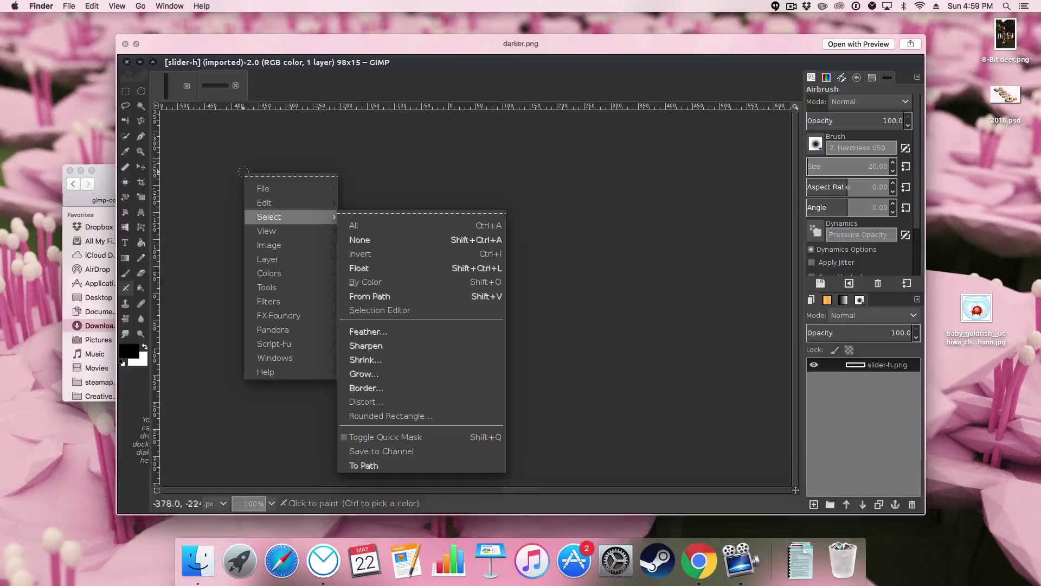
key("Up")
key("Down")
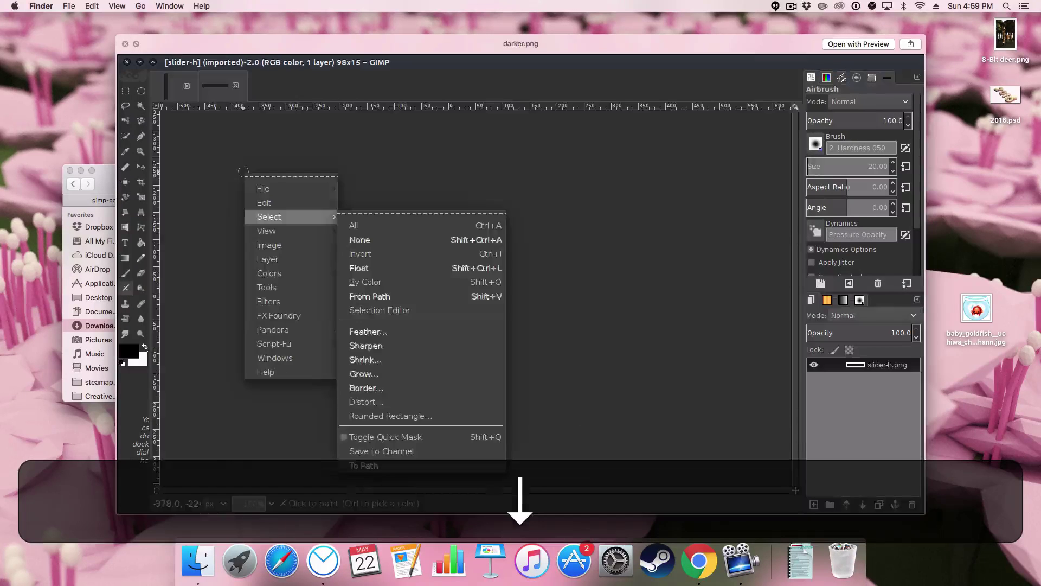
key("Down")
key("space")
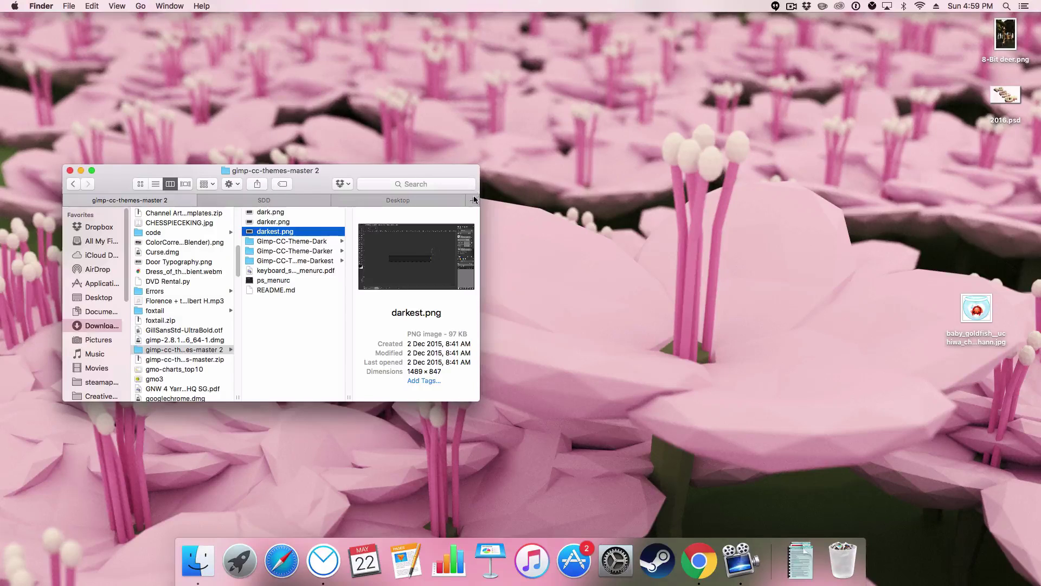
In a new Finder tab, enter ~/Library/Application Support/ as the Go to Folder path.
left_click(473, 200)
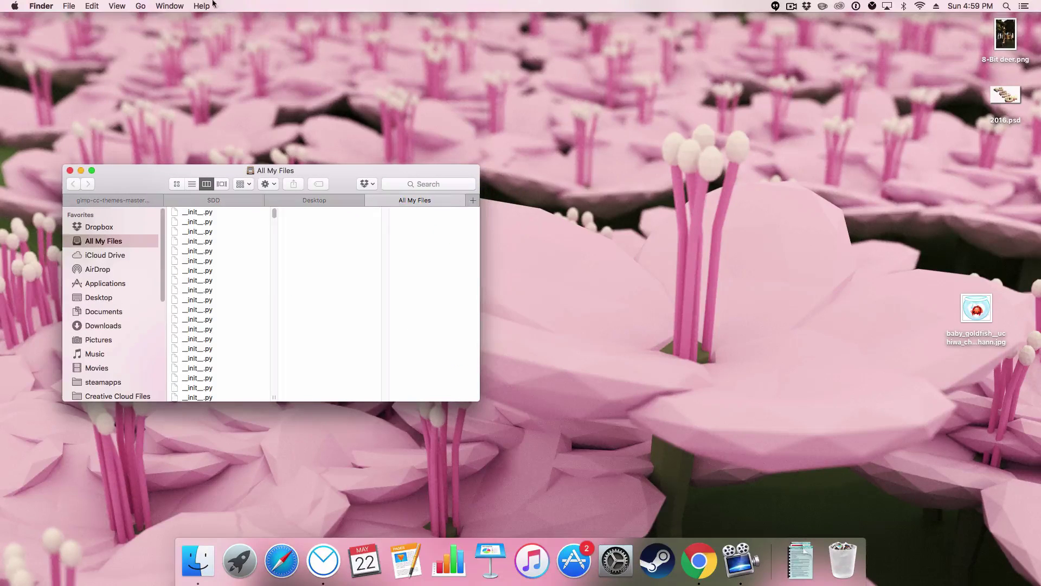
left_click(134, 5)
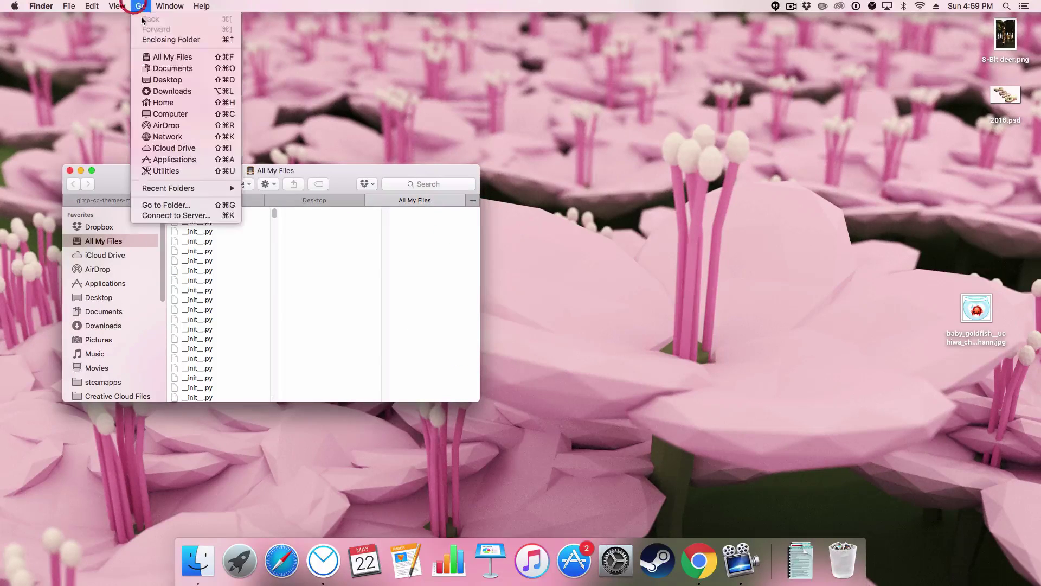
left_click(192, 207)
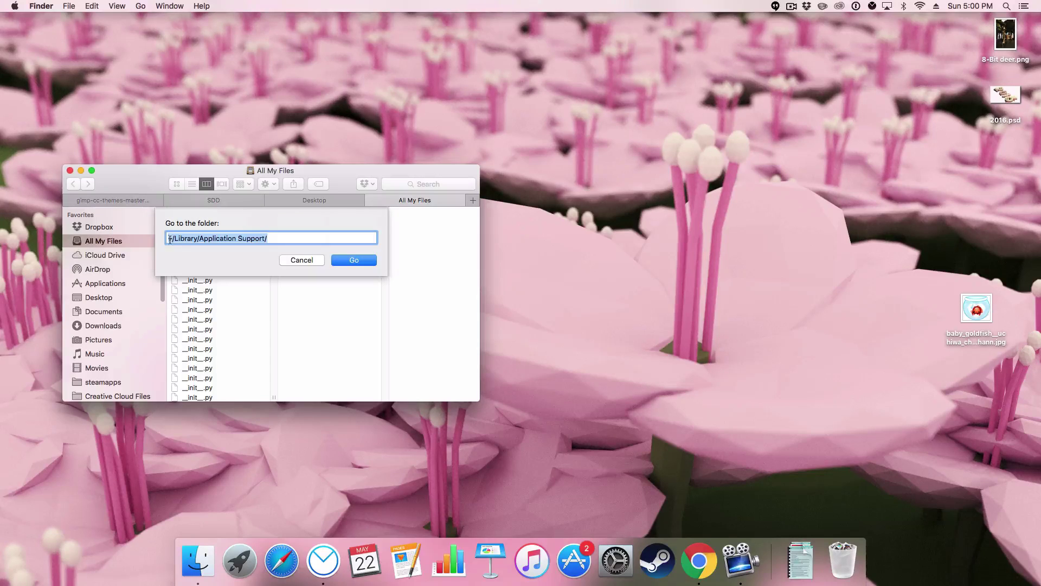
left_click(170, 239)
left_click(308, 239)
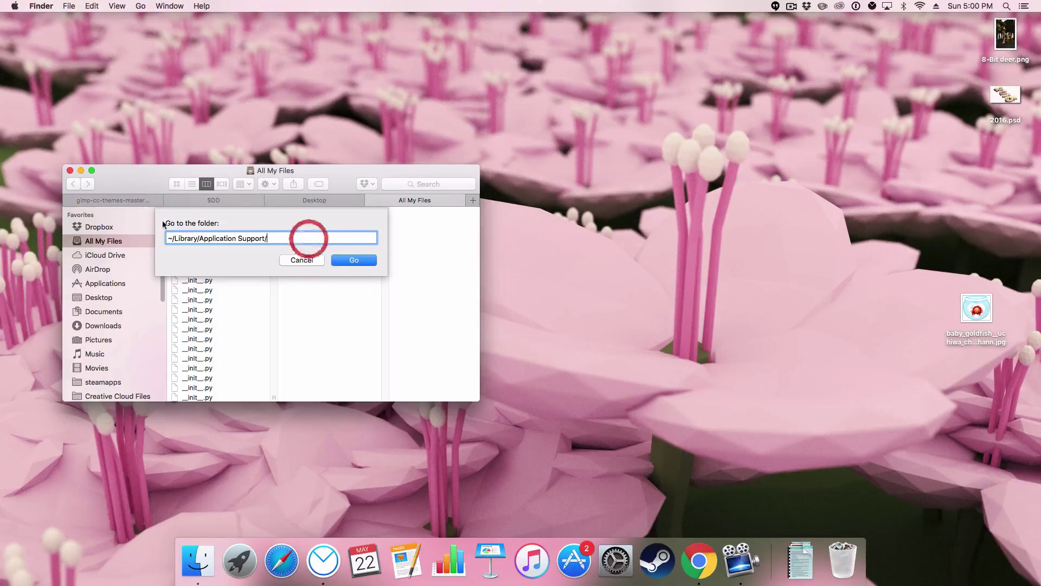
left_click(171, 239)
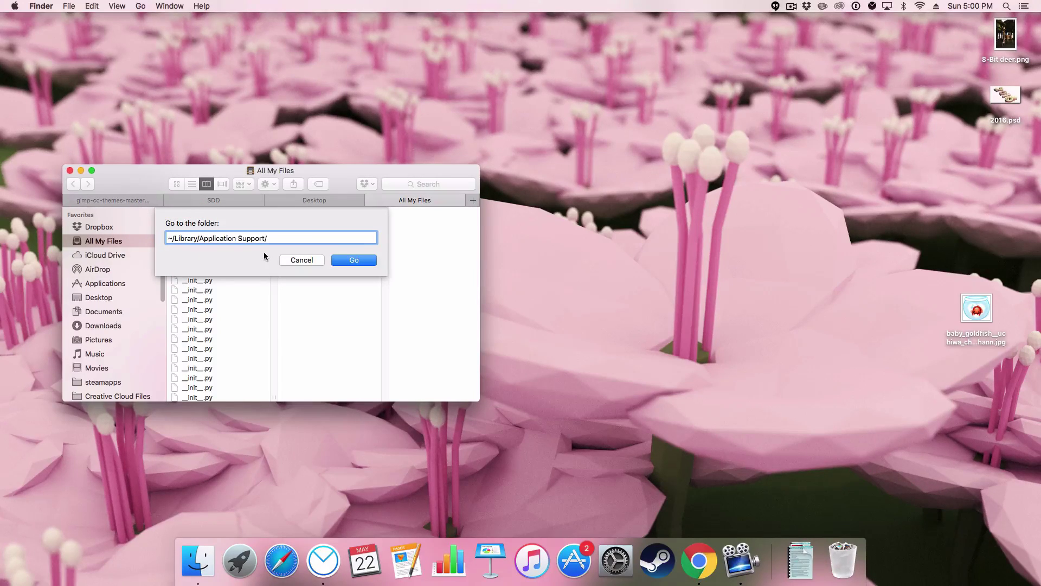
type("~")
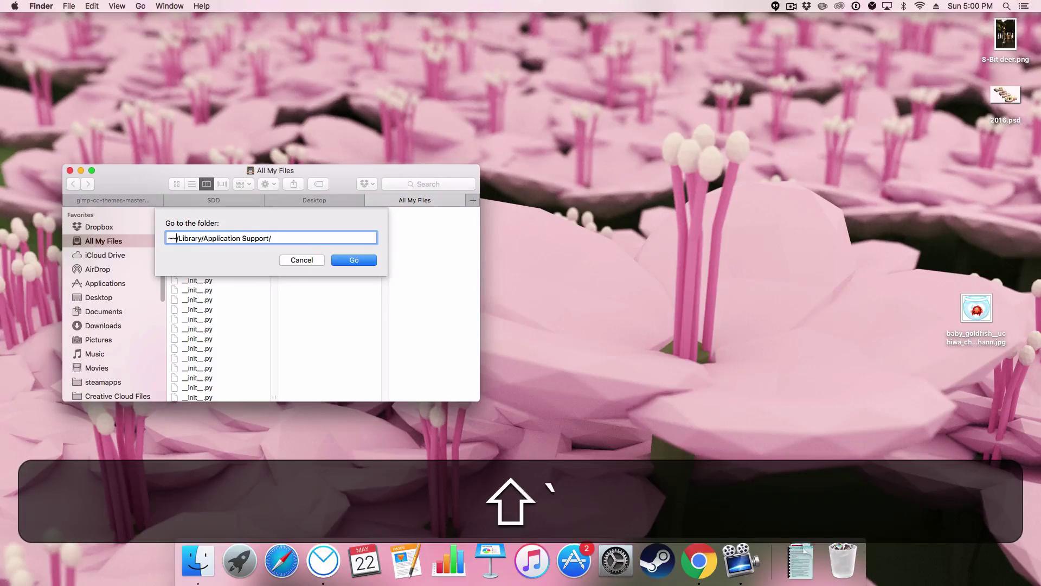
type("~")
key("BackSpace")
key("BackSpace")
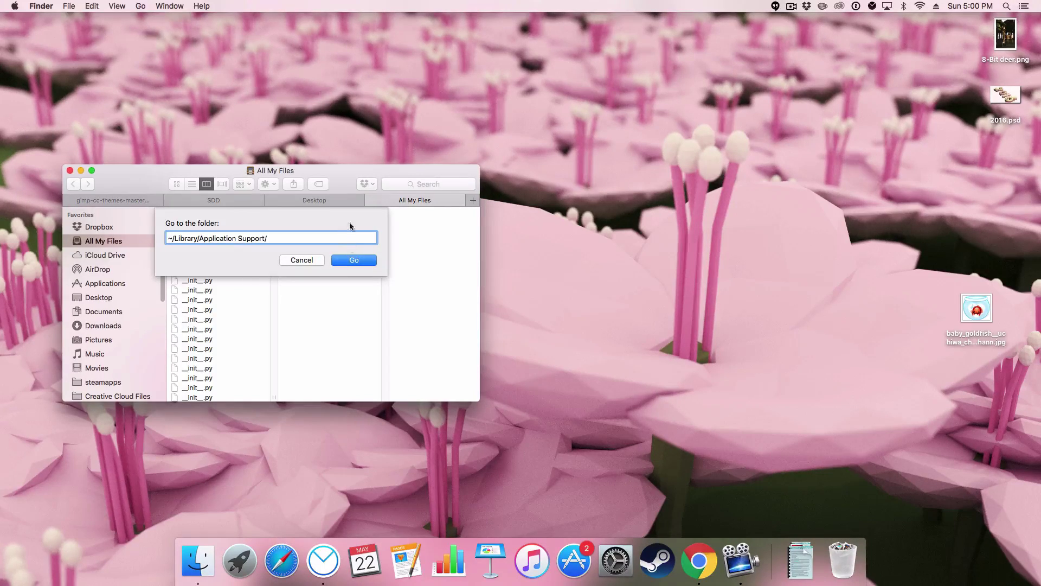
Open GIMP/2.8/themes in Application Support and drag its three old theme folders to the Trash.
left_click(349, 261)
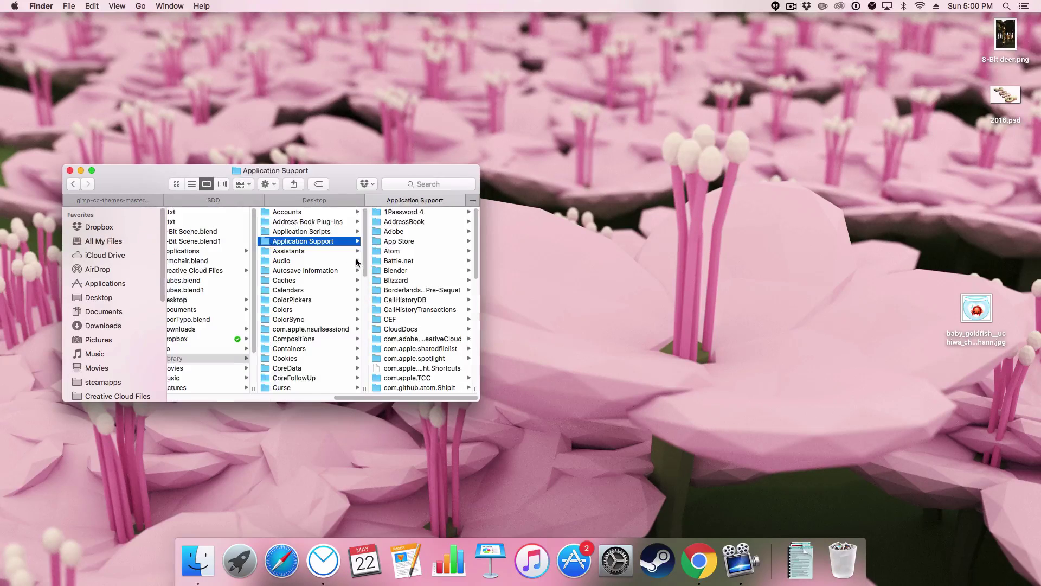
scroll(400, 257, "down", 10)
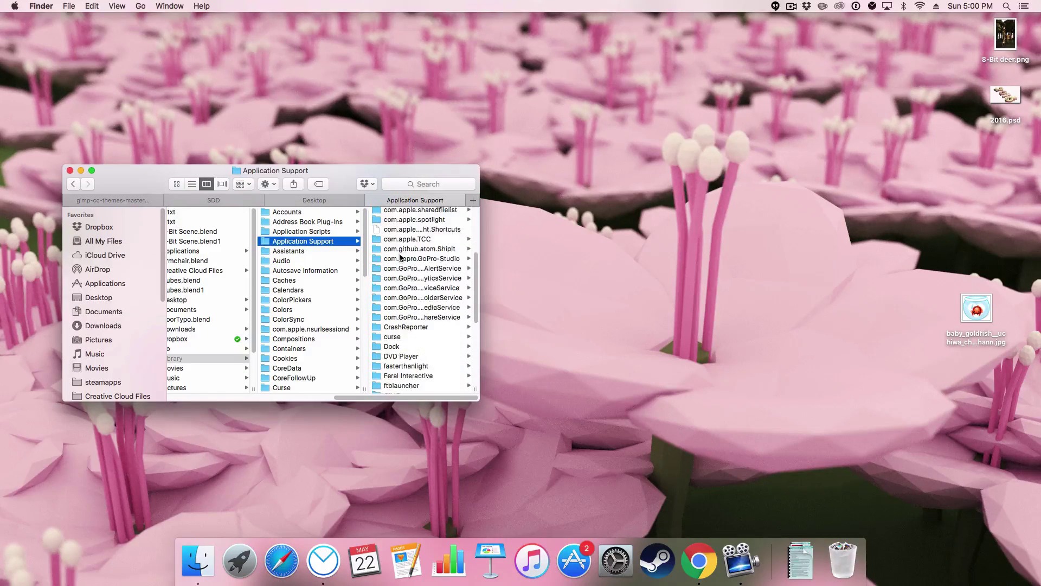
left_click(402, 321)
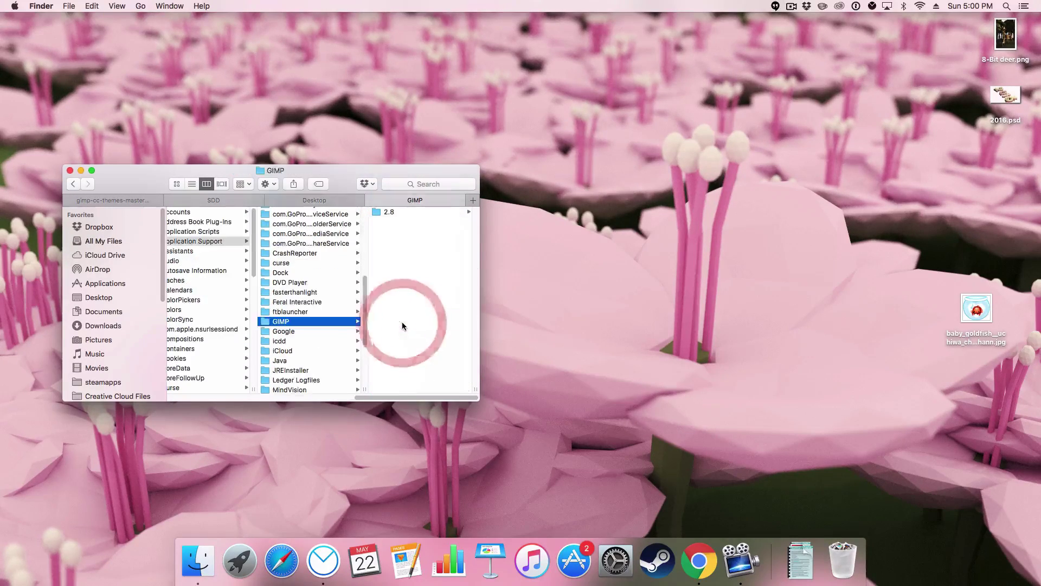
left_click(386, 212)
scroll(411, 255, "down", 5)
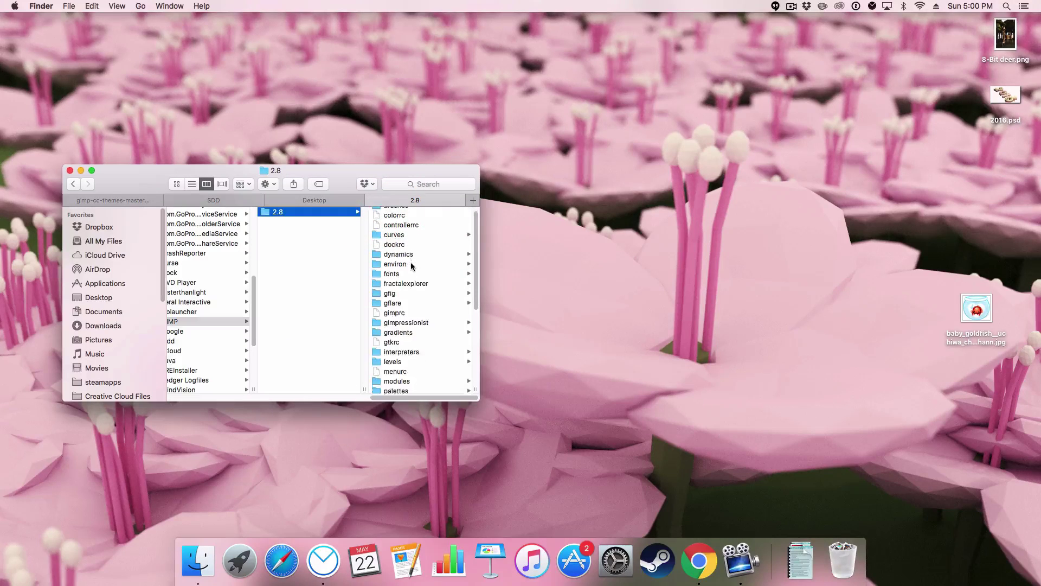
scroll(411, 266, "down", 5)
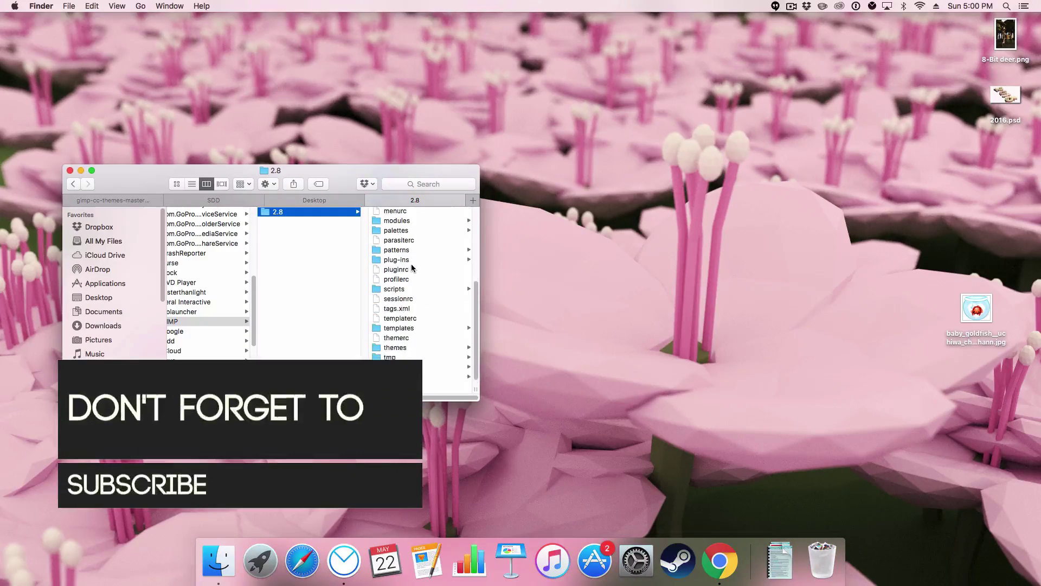
left_click(398, 340)
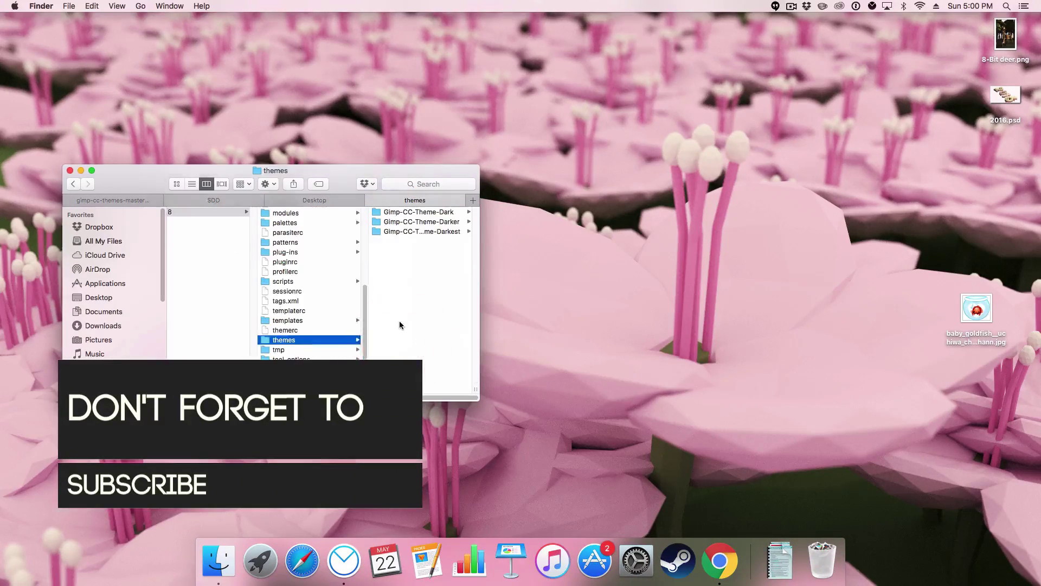
left_click_drag(416, 256, 823, 562)
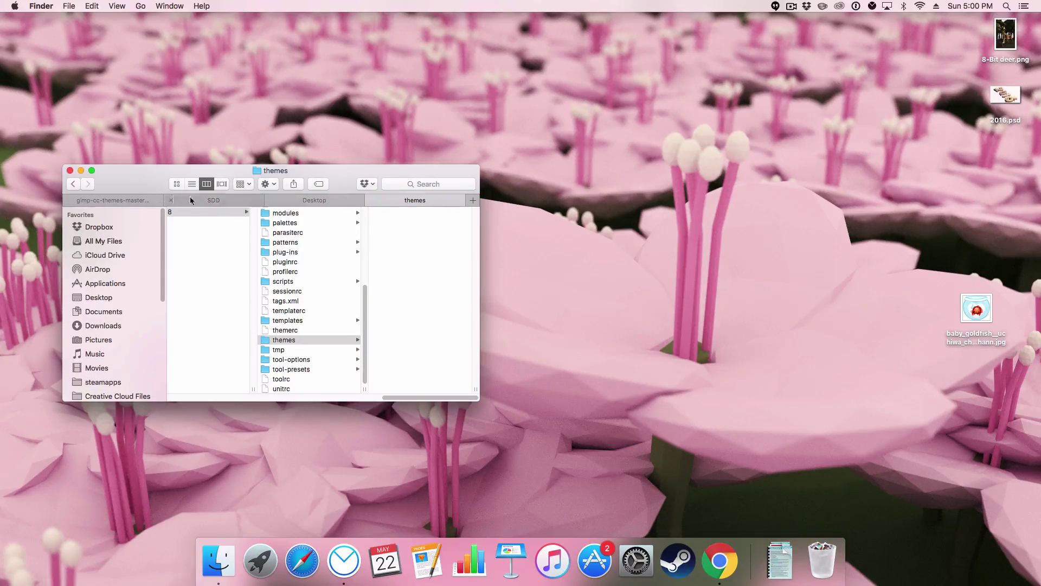
Copy the Gimp-CC-Theme Dark, Darker and Darkest folders from gimp-cc-themes-master 2 into GIMP's themes folder.
left_click_drag(139, 201, 334, 209)
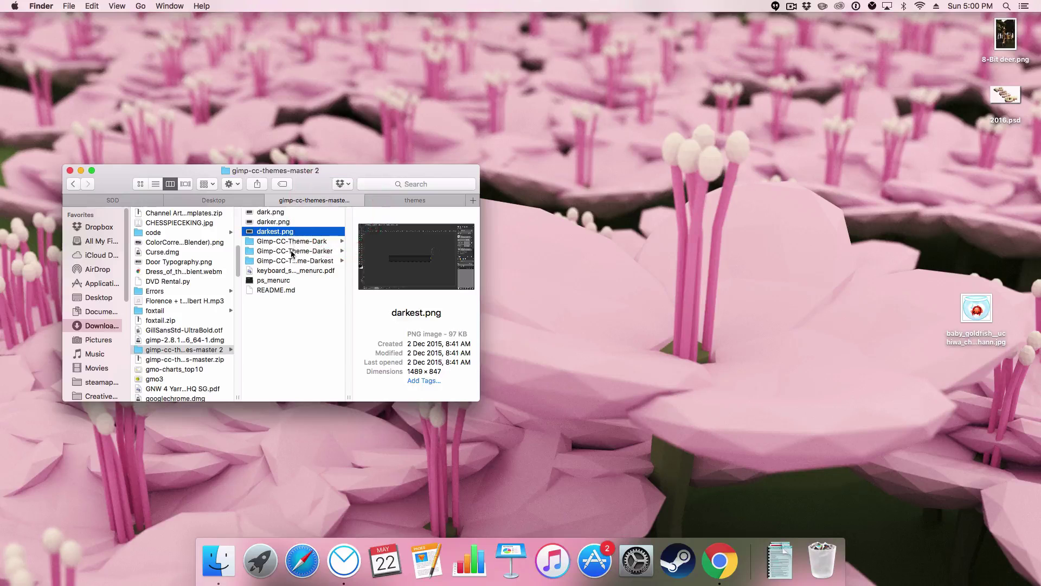
left_click(297, 242)
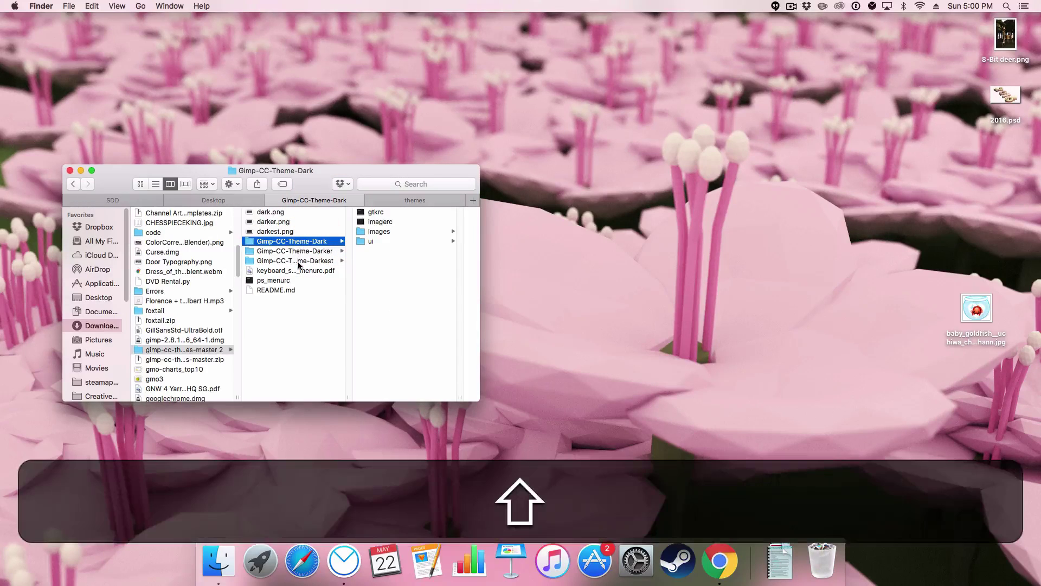
left_click(299, 264, "shift")
left_click_drag(299, 263, 399, 256)
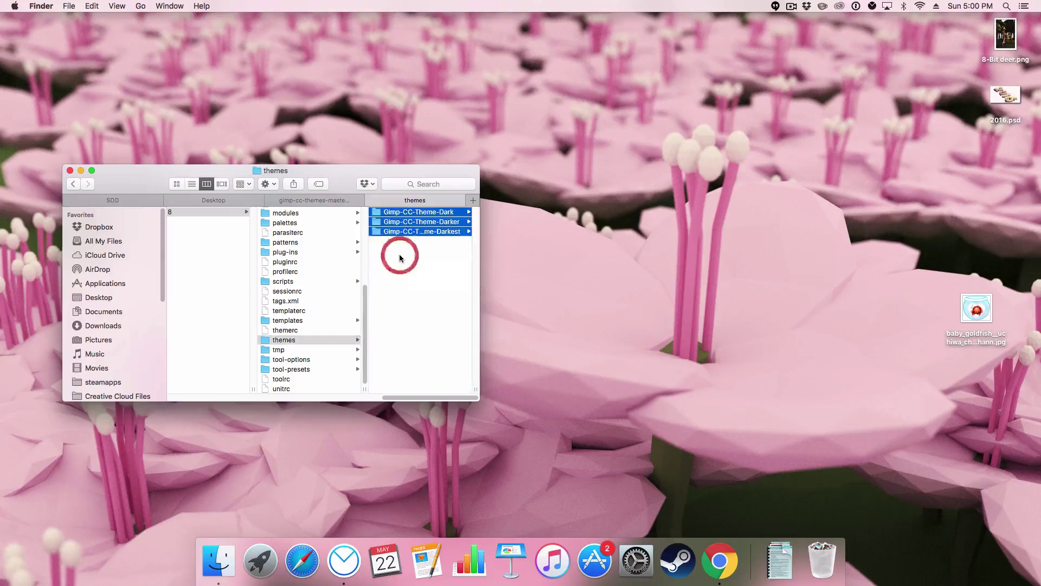
left_click(419, 316)
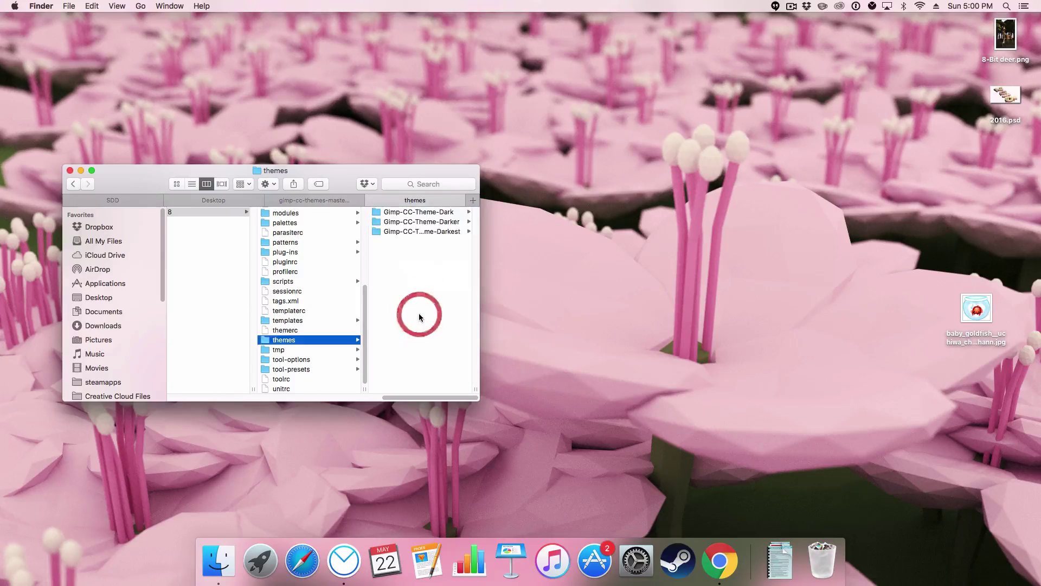
Close the Finder window and launch GIMP by searching 'gimp' in Spotlight.
left_click(70, 170)
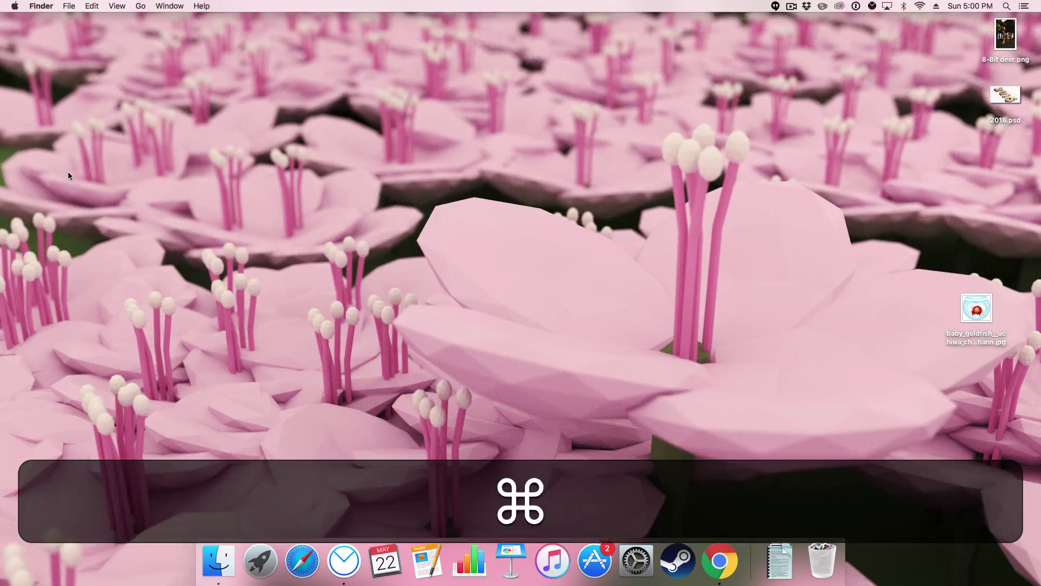
key("super+space")
type("gimo")
key("BackSpace")
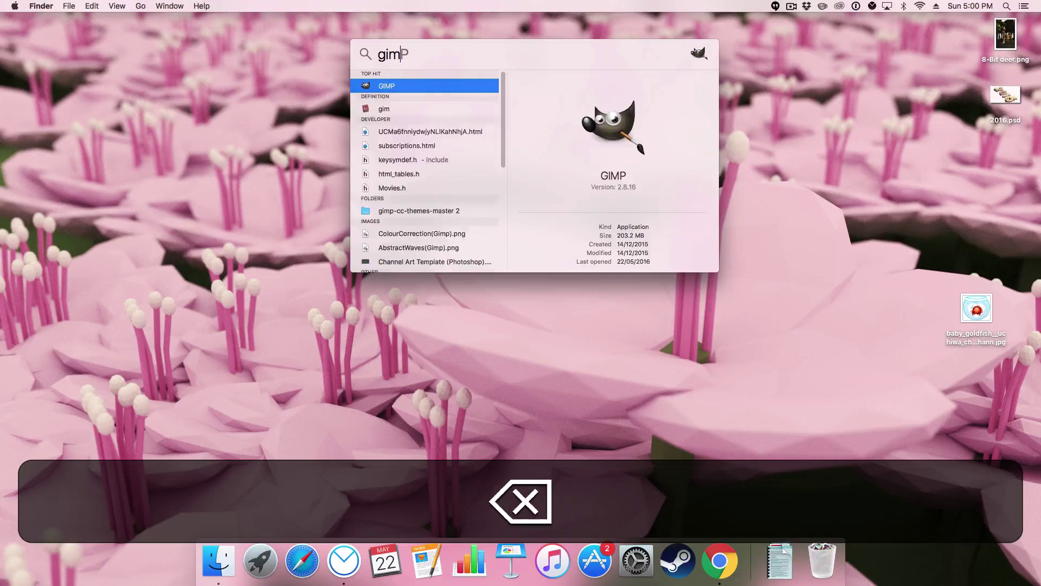
type("p")
key("Return")
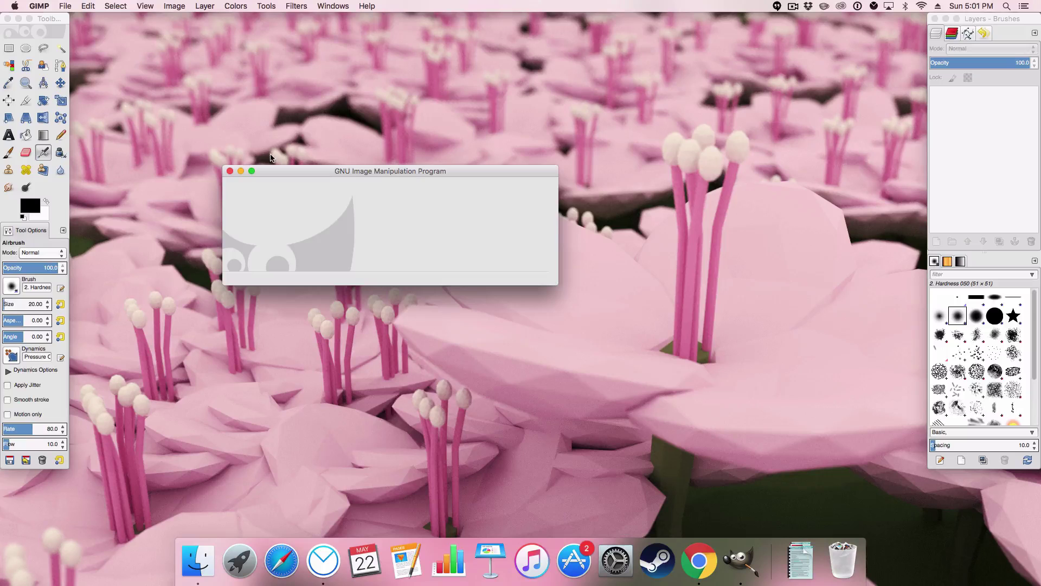
Open GIMP Preferences on the Theme page listing Default, Small and the Gimp-CC-Theme variants.
left_click(62, 5)
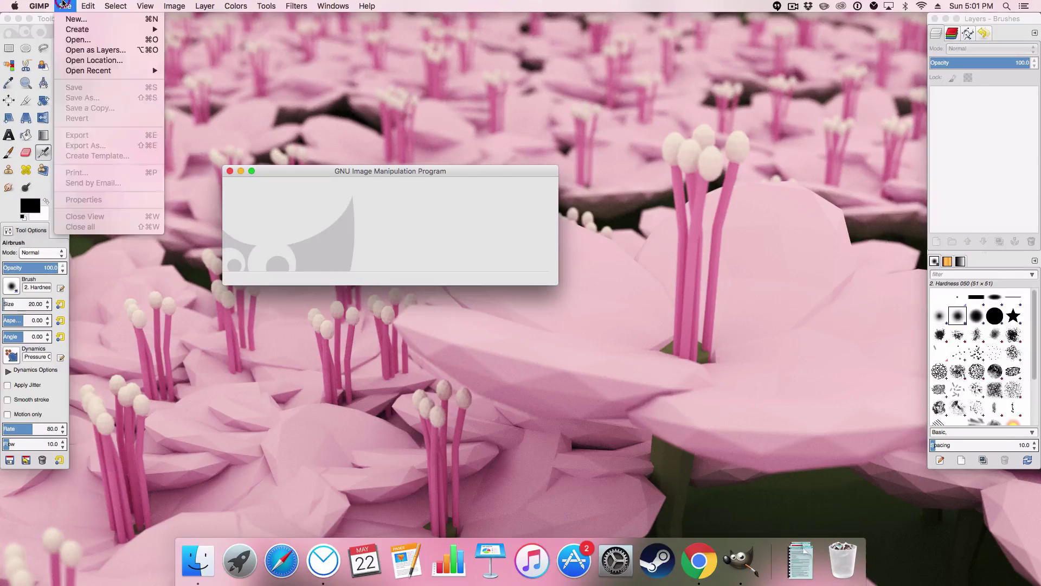
mouse_move(40, 6)
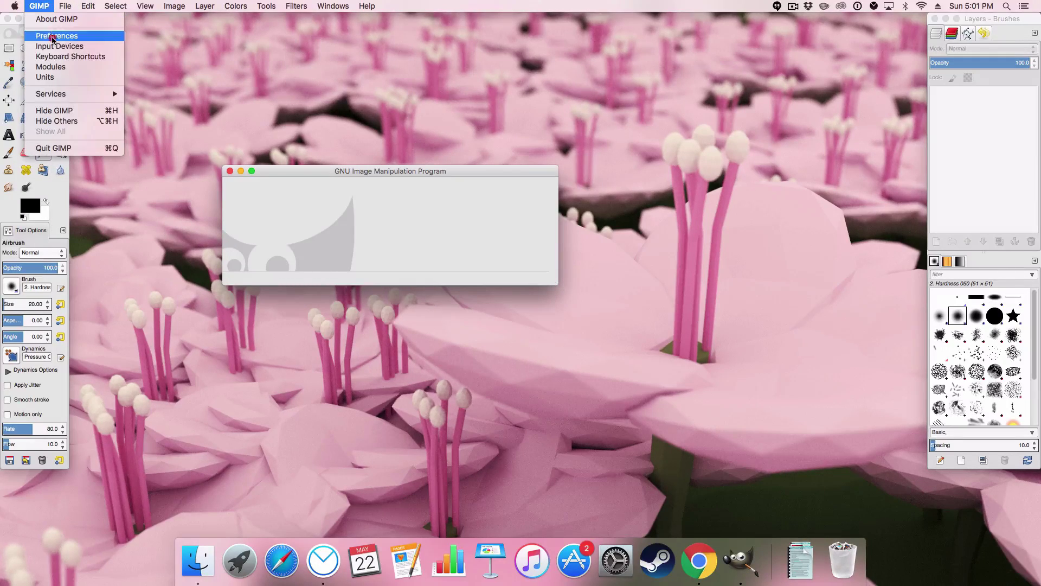
left_click(53, 37)
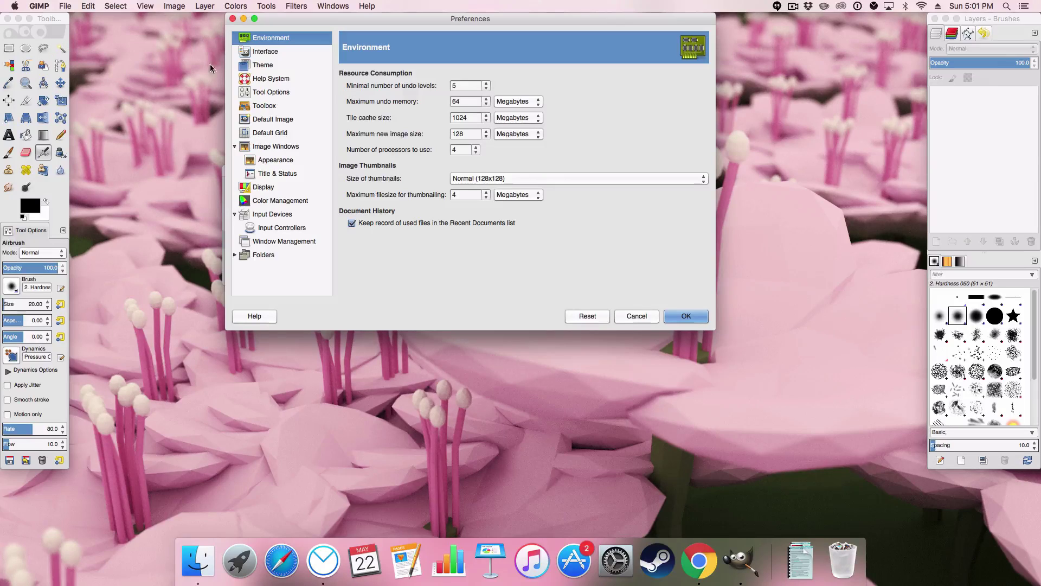
left_click(256, 67)
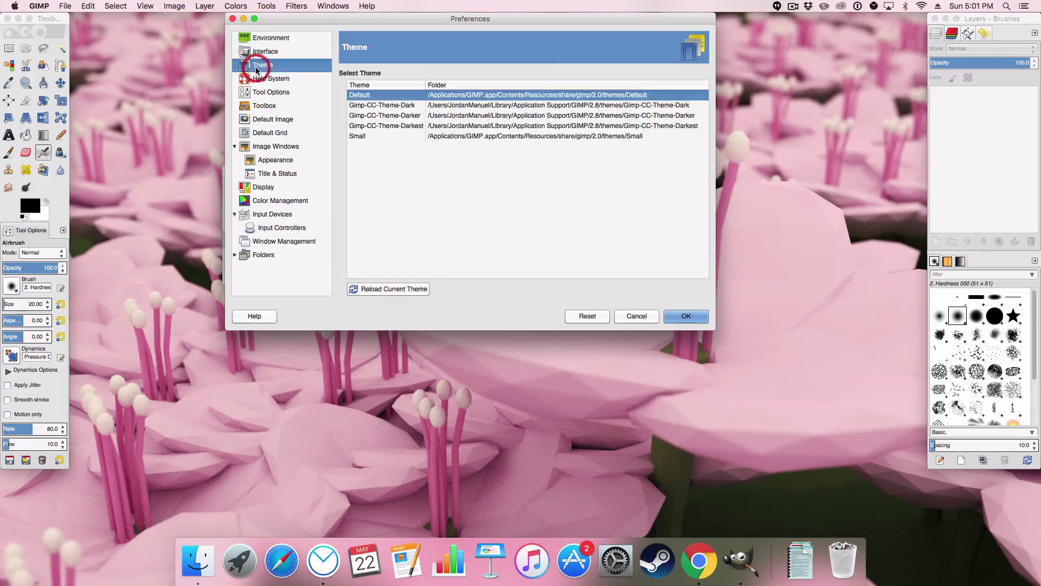
Apply the Gimp-CC-Theme-Dark theme and close Preferences with OK.
left_click(386, 106)
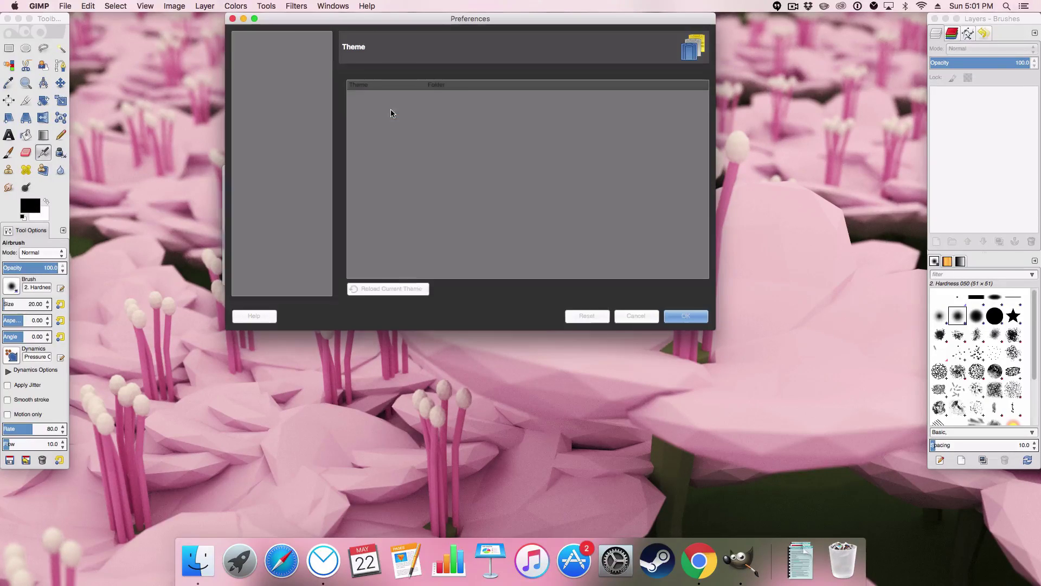
left_click(686, 316)
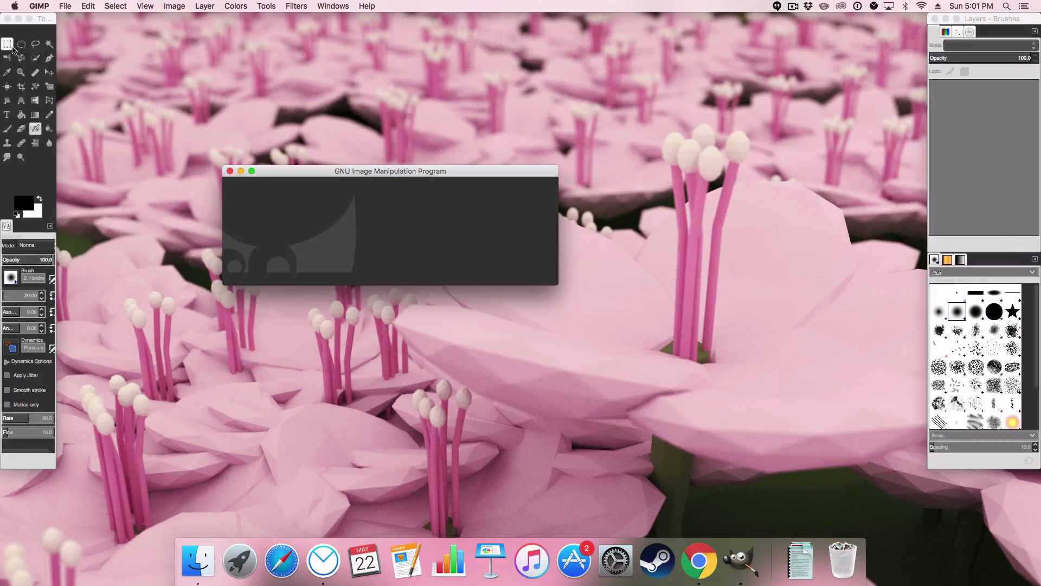
Dock Tool Options in the right-hand panel and shrink the Toolbox to three narrow, shorter columns.
left_click(47, 22)
left_click_drag(47, 21, 71, 21)
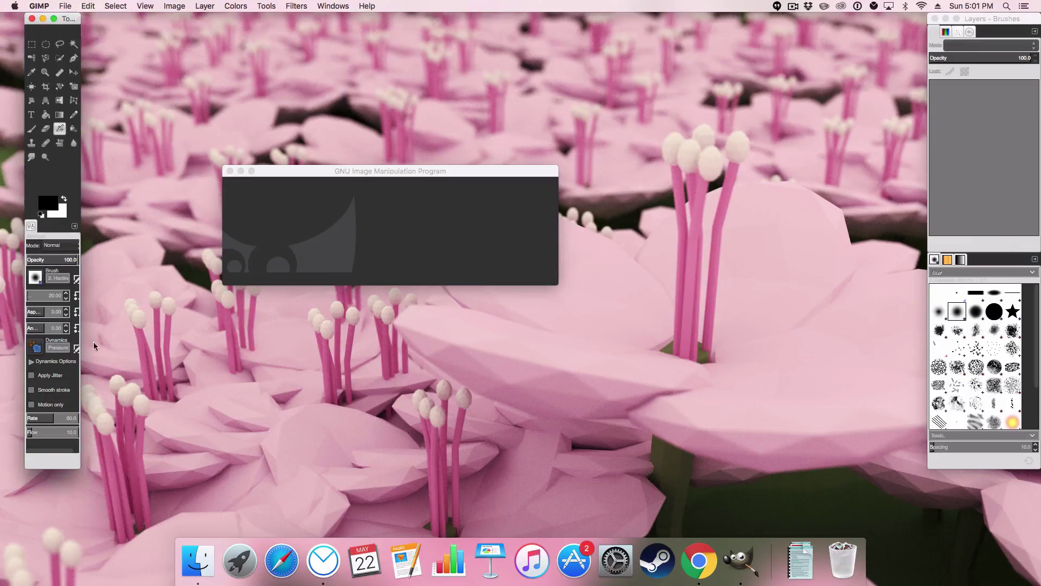
left_click_drag(79, 395, 110, 400)
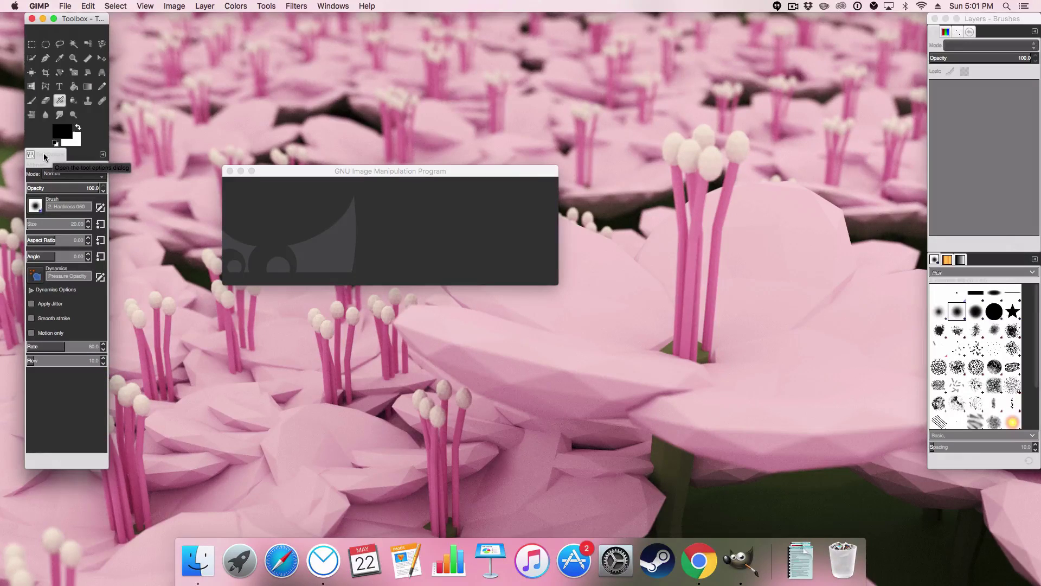
left_click_drag(44, 157, 778, 206)
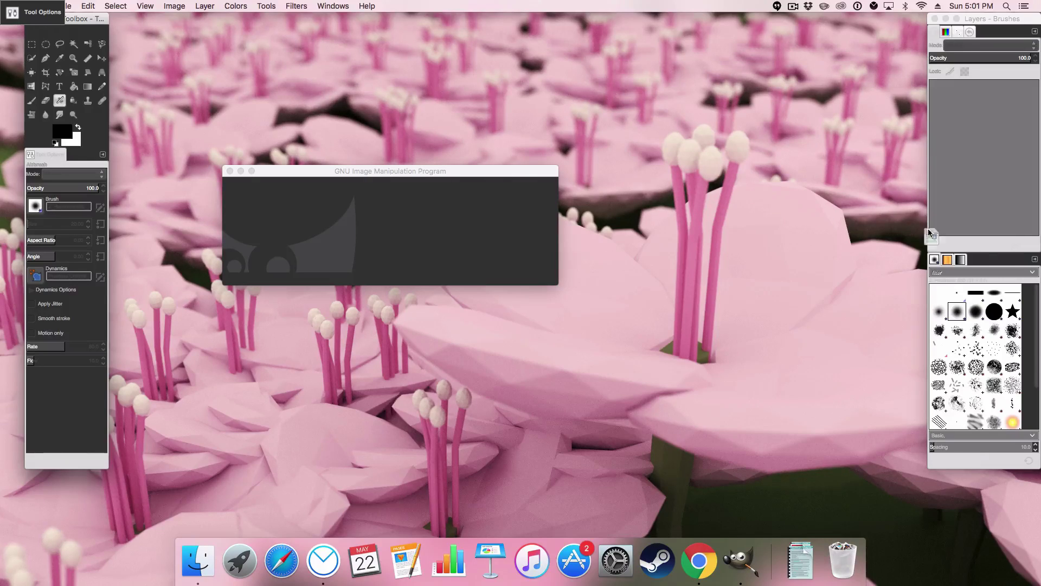
left_click_drag(929, 234, 993, 260)
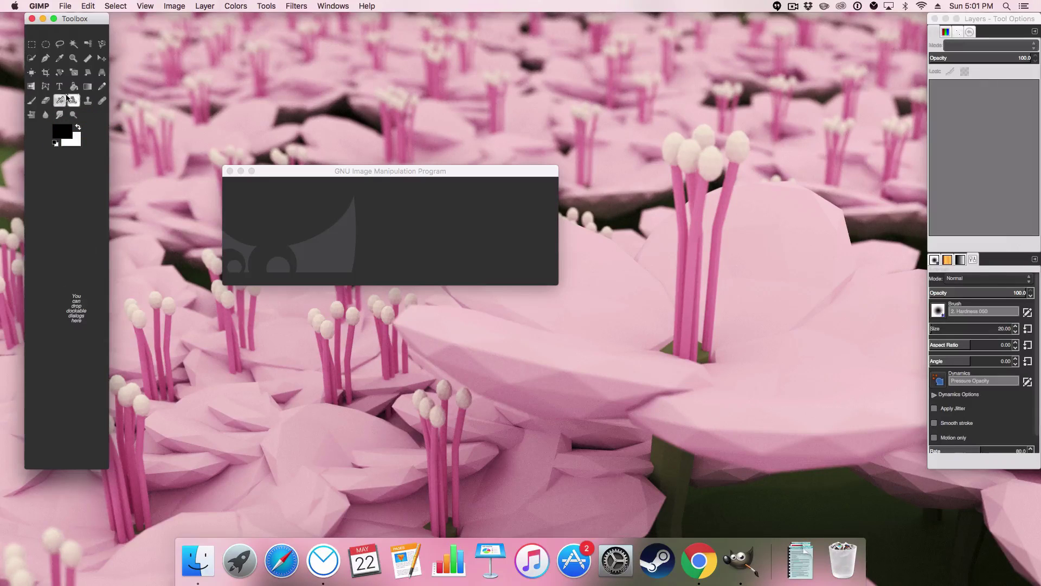
left_click_drag(110, 52, 67, 54)
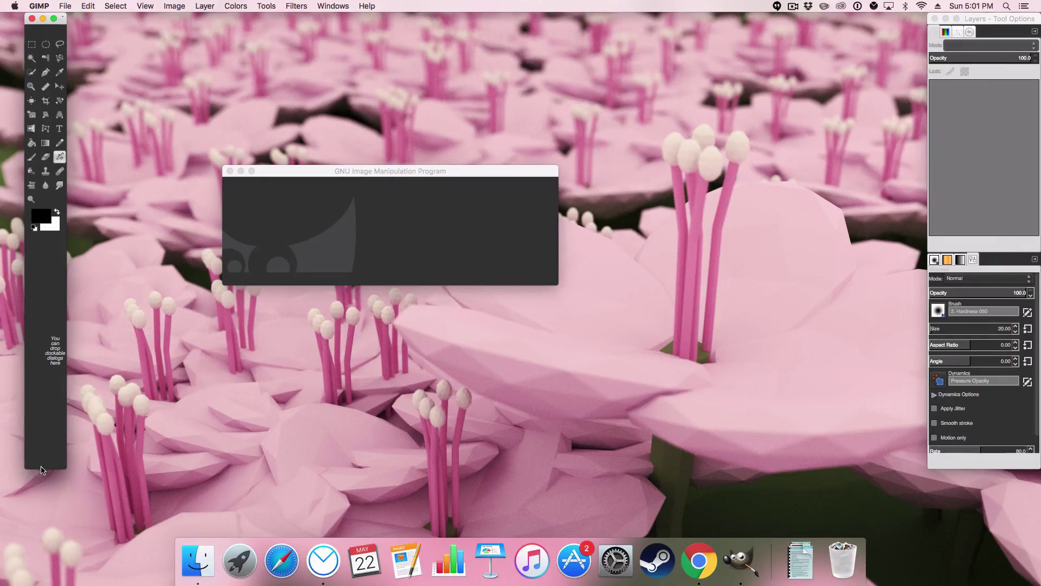
left_click_drag(42, 470, 38, 260)
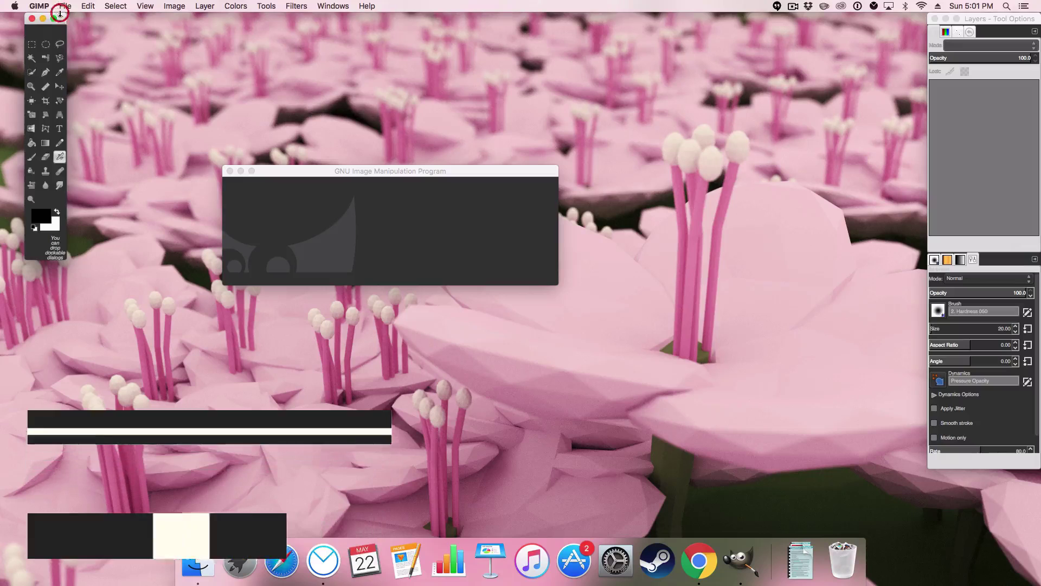
Resize the GIMP Toolbox from its top-right corner into a compact four-column block of tools.
left_click_drag(65, 15, 66, 38)
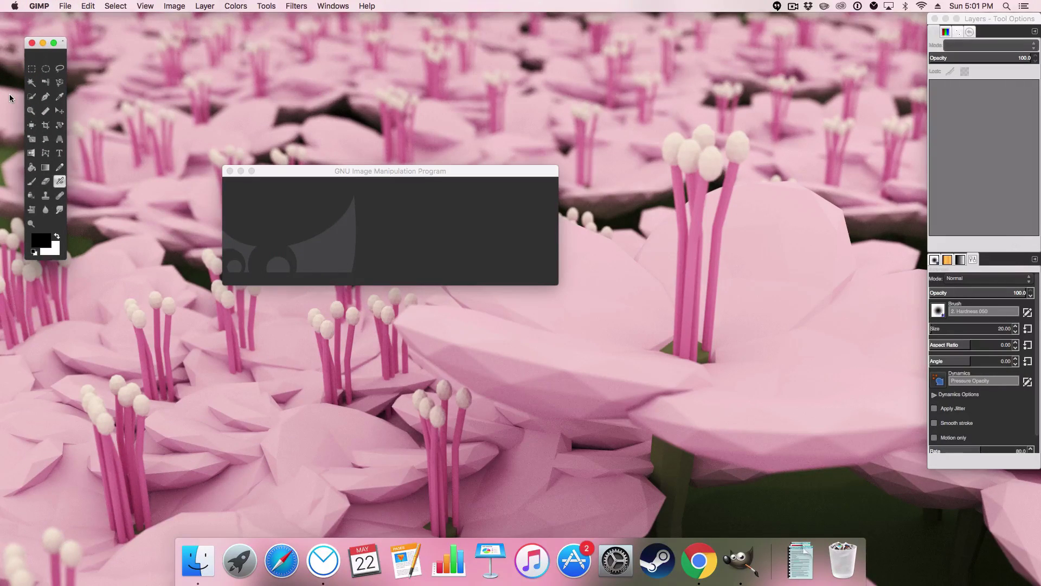